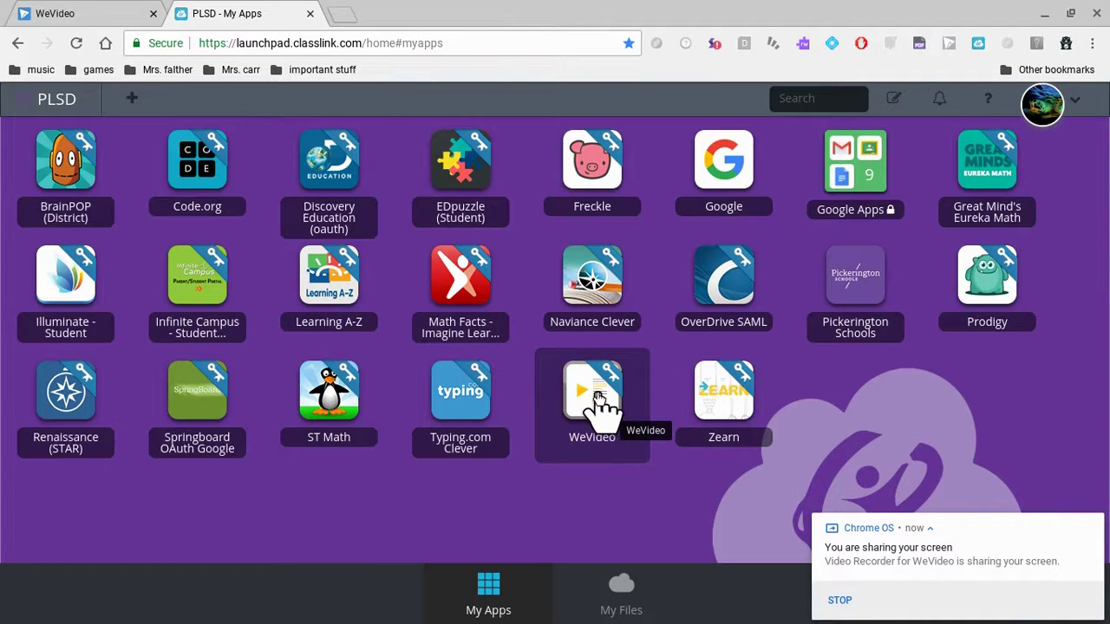
# - Launch WeVideo from the school app page and create a blank edit in the horizontal format
pyautogui.click(598, 401)
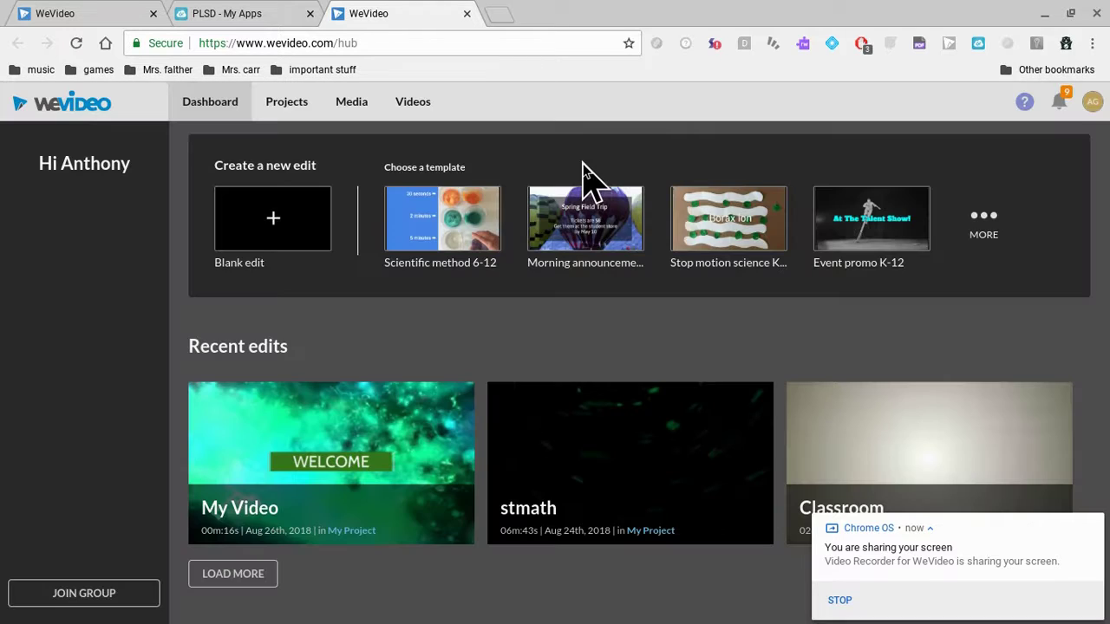
pyautogui.click(273, 219)
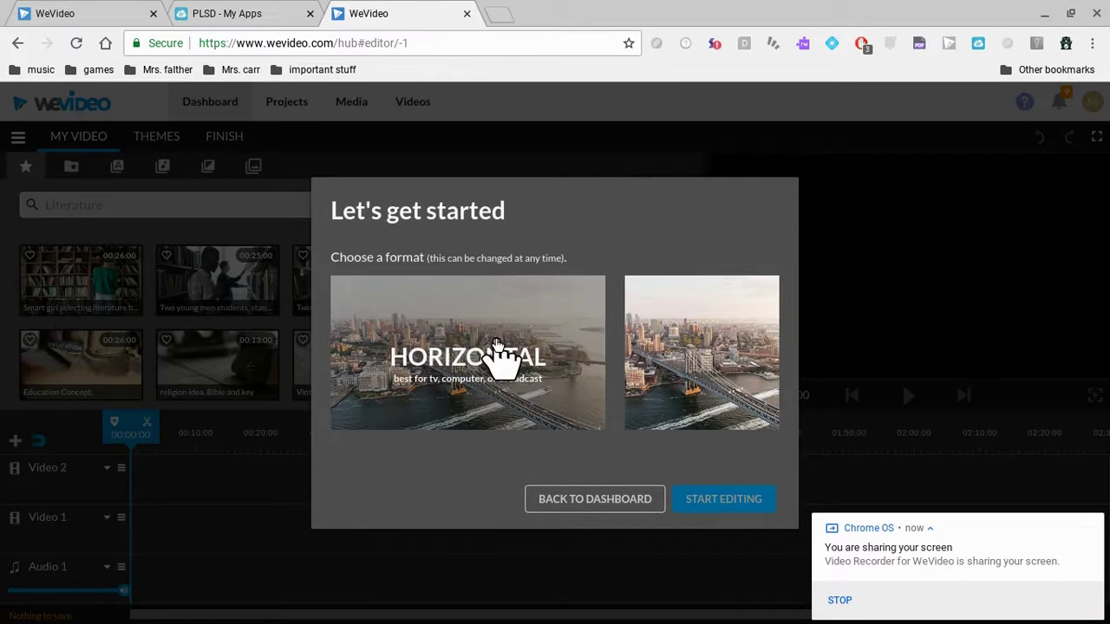
pyautogui.click(499, 347)
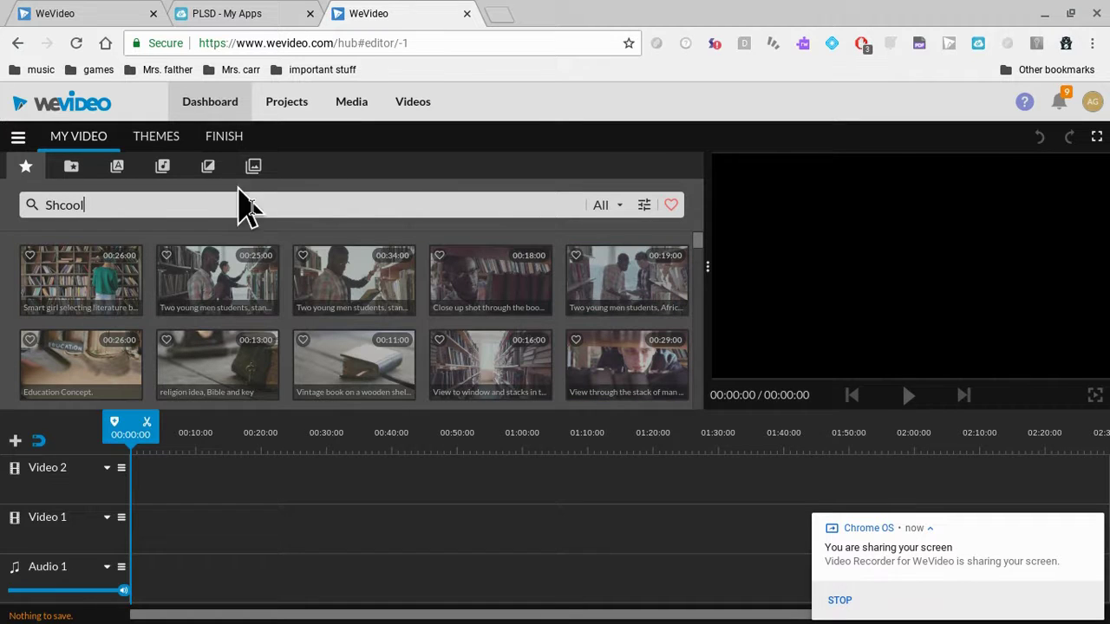
# - Search the stock media for school and for intro, and place the opening intro particles clip at the start of Video 1
pyautogui.press('Return')
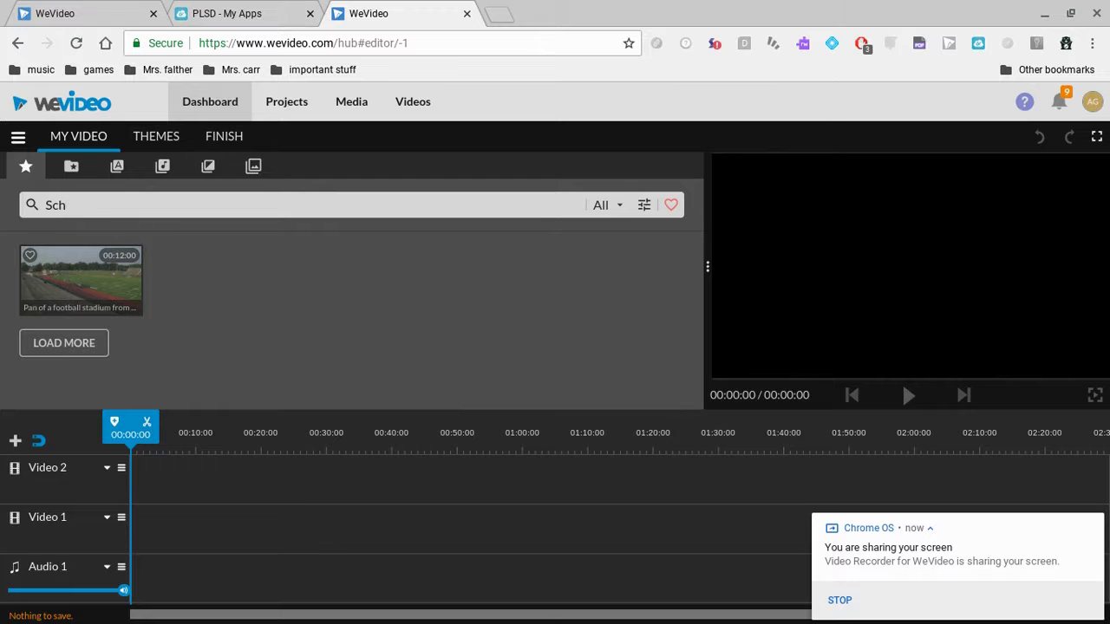
pyautogui.press('Return')
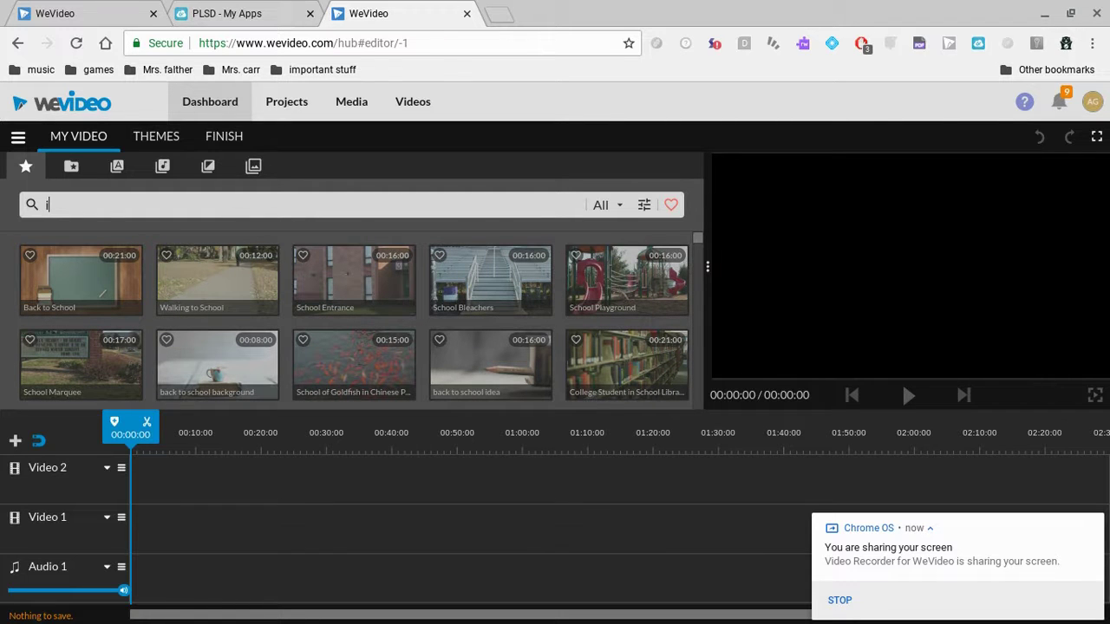
pyautogui.press('Return')
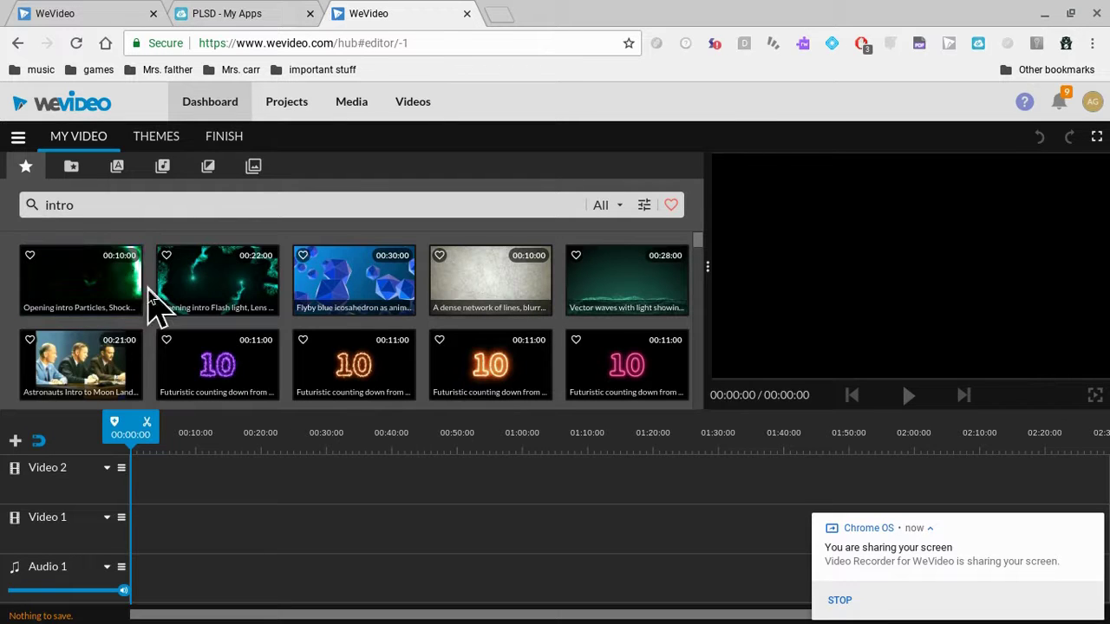
pyautogui.moveTo(99, 280); pyautogui.dragTo(138, 539)
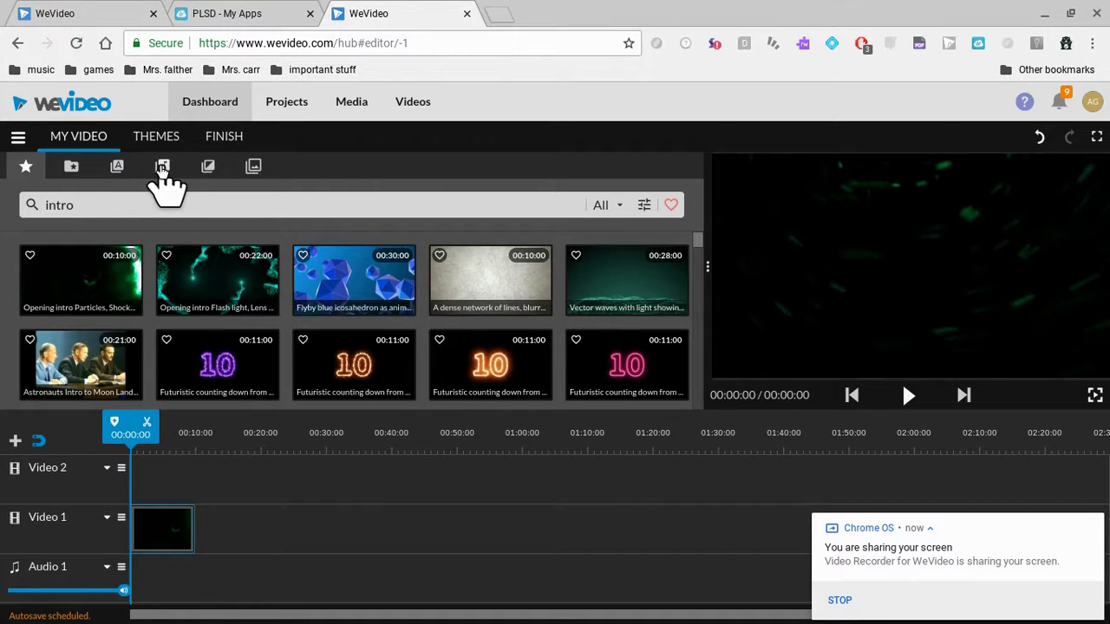
# - Add the Flying - Title text at the start of Video 2 and extend it to 10 seconds to match the intro clip
pyautogui.click(161, 166)
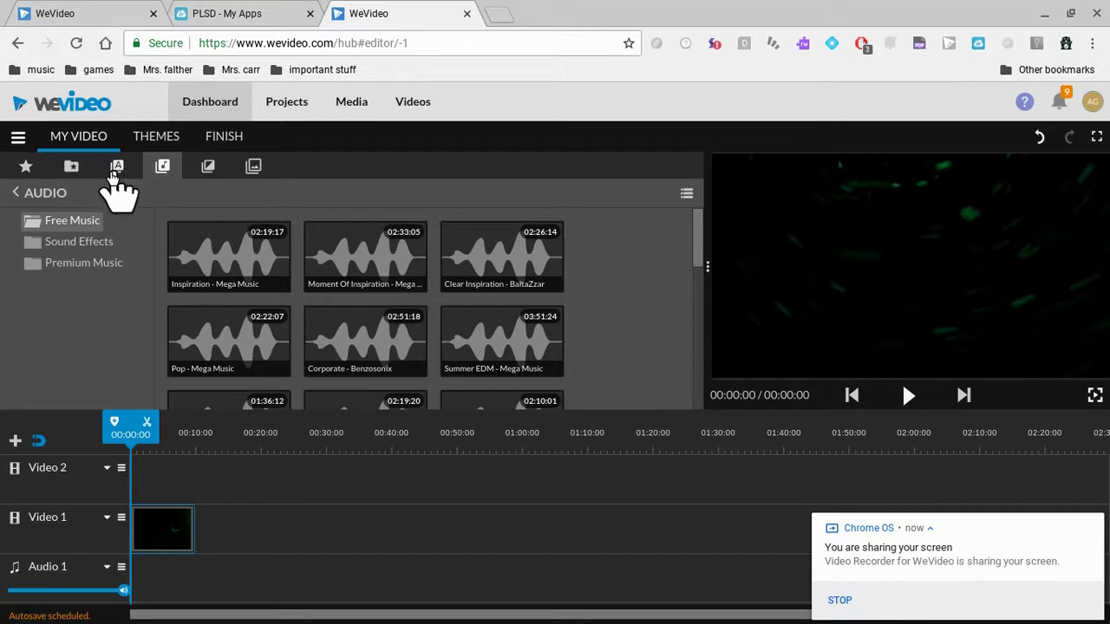
pyautogui.click(117, 170)
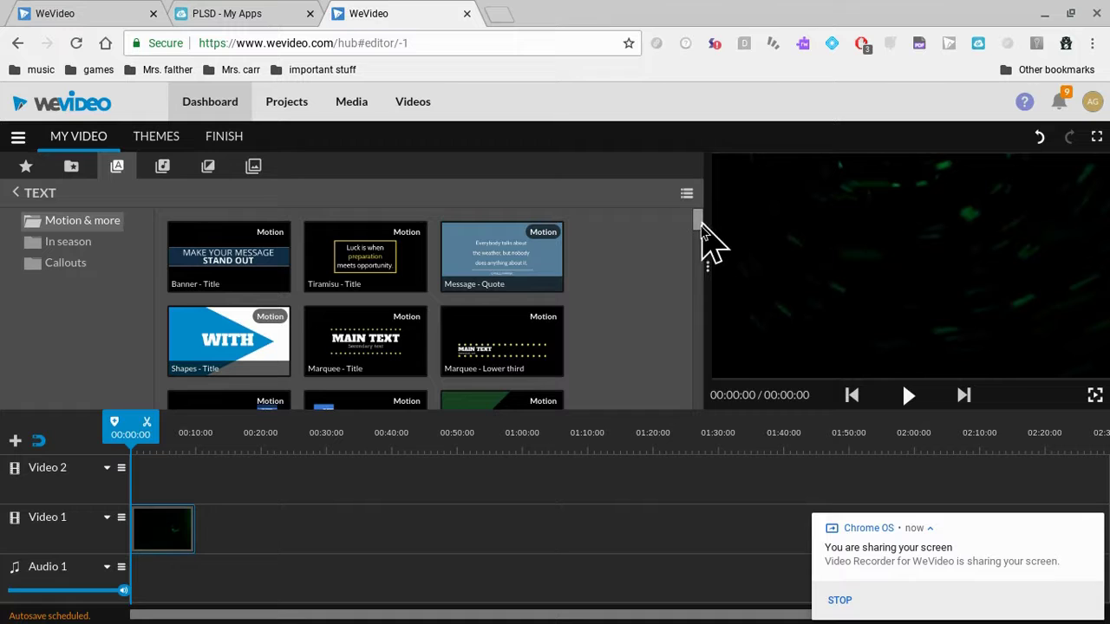
pyautogui.moveTo(698, 226); pyautogui.dragTo(691, 336)
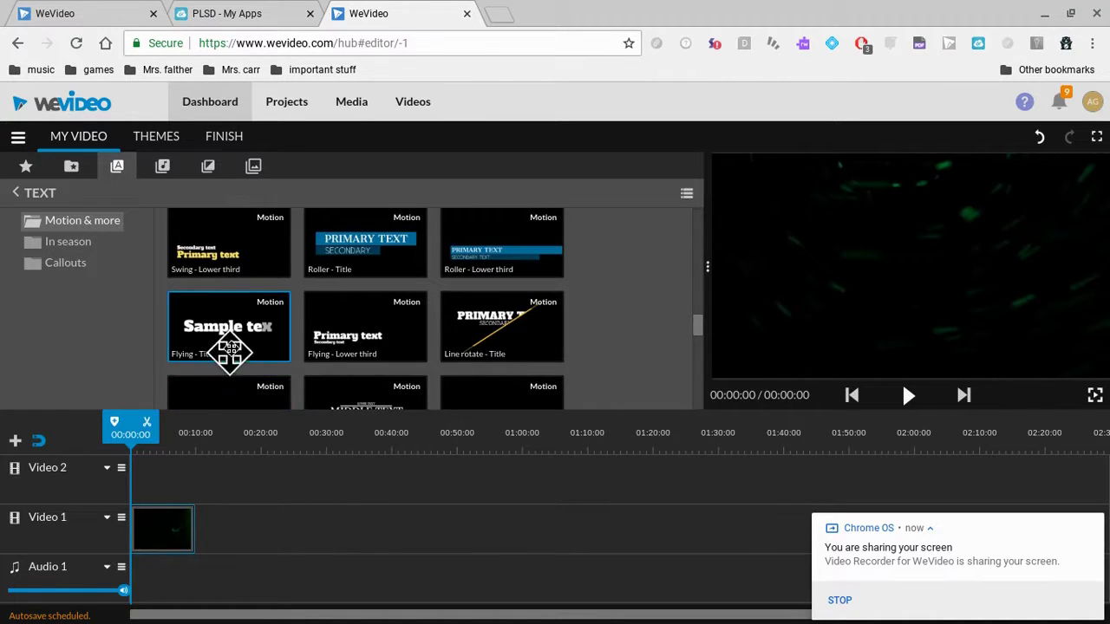
pyautogui.moveTo(230, 345); pyautogui.dragTo(148, 473)
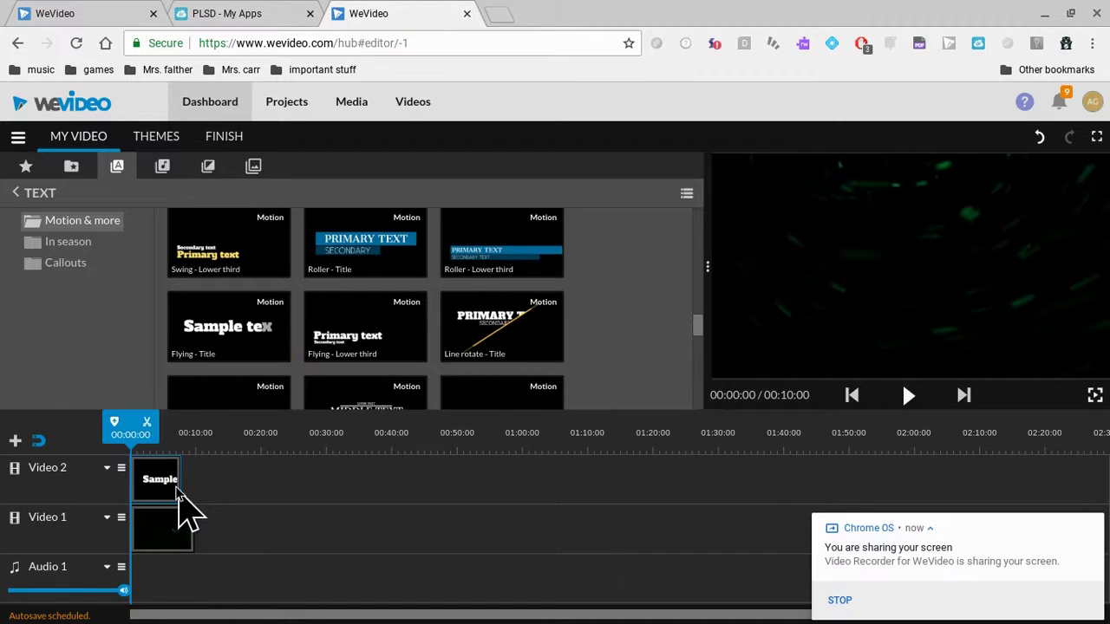
pyautogui.click(182, 494)
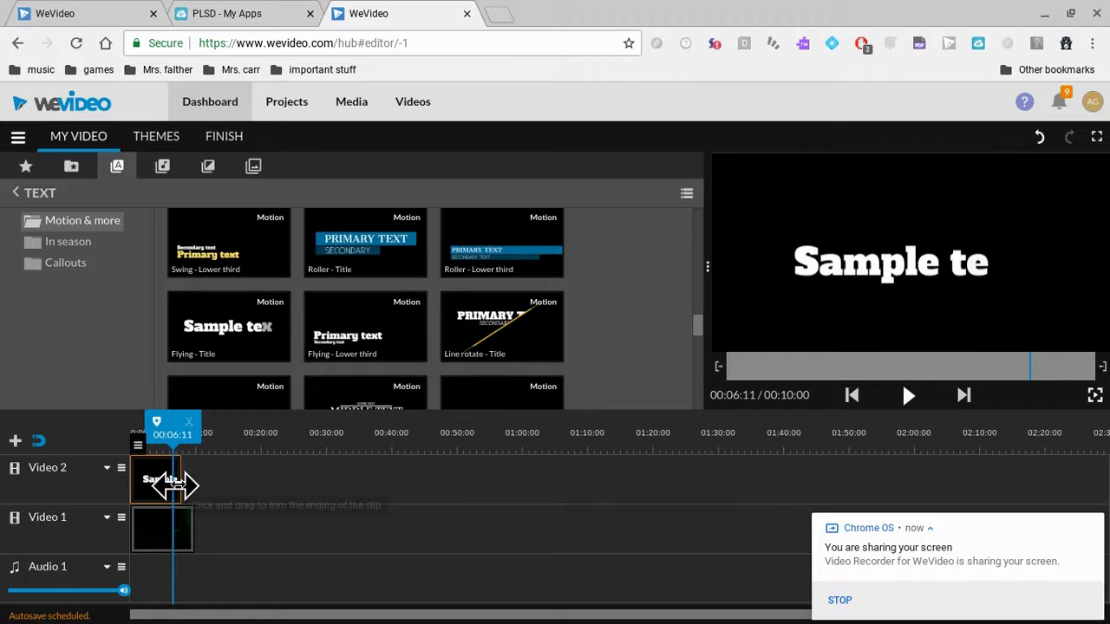
pyautogui.click(177, 486)
pyautogui.moveTo(178, 486); pyautogui.dragTo(195, 492)
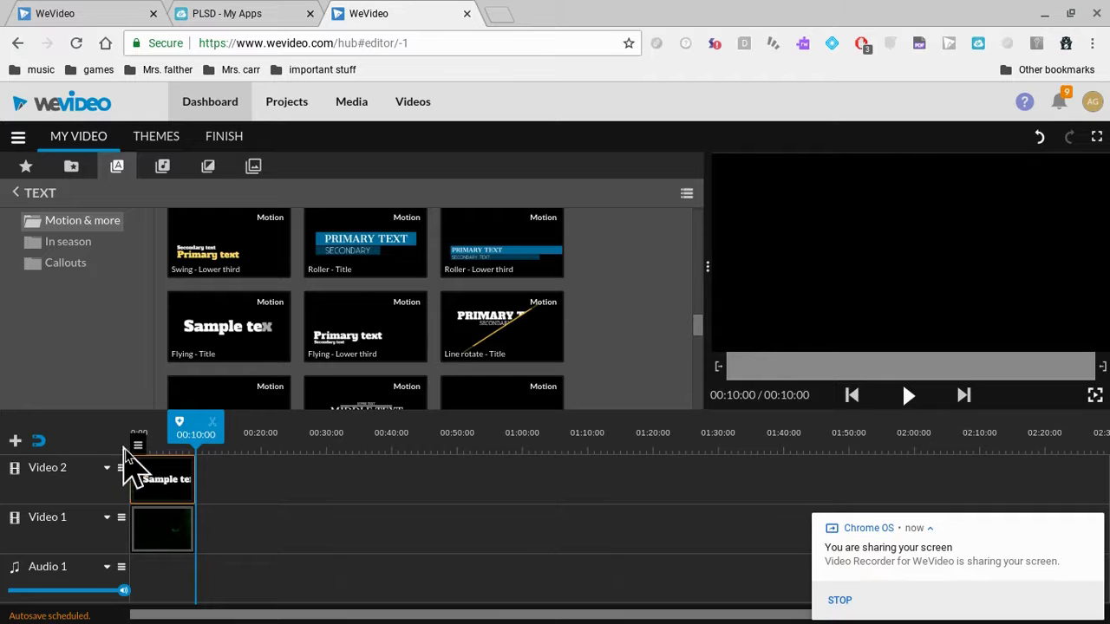
# - Change the flying title's text to Welcome, finish editing it, and dismiss the screen-sharing notification
pyautogui.moveTo(136, 454)
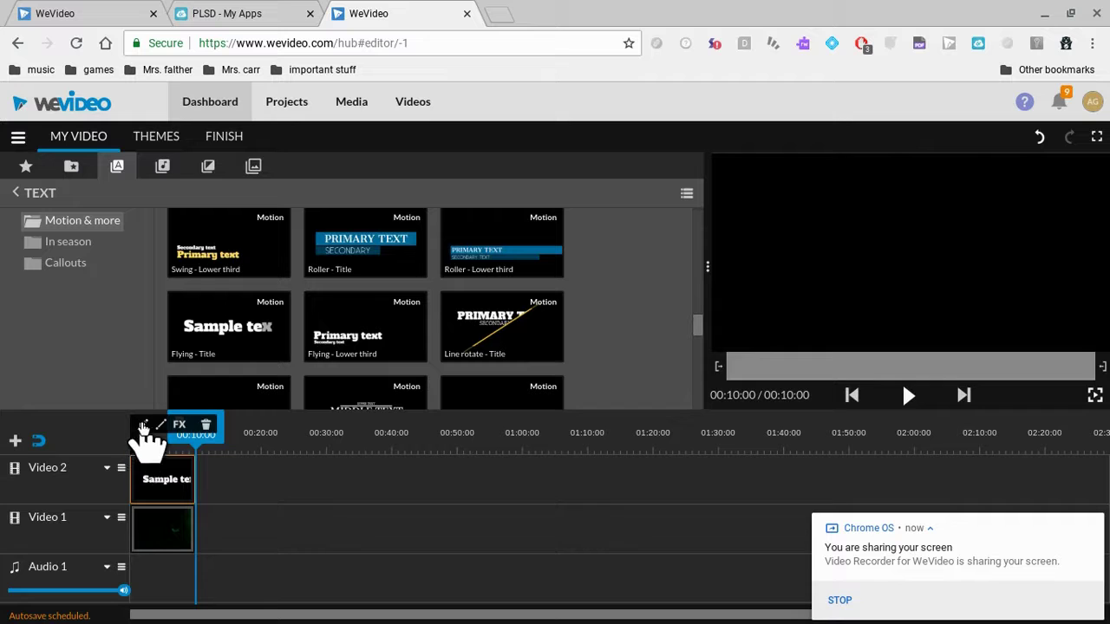
pyautogui.click(144, 424)
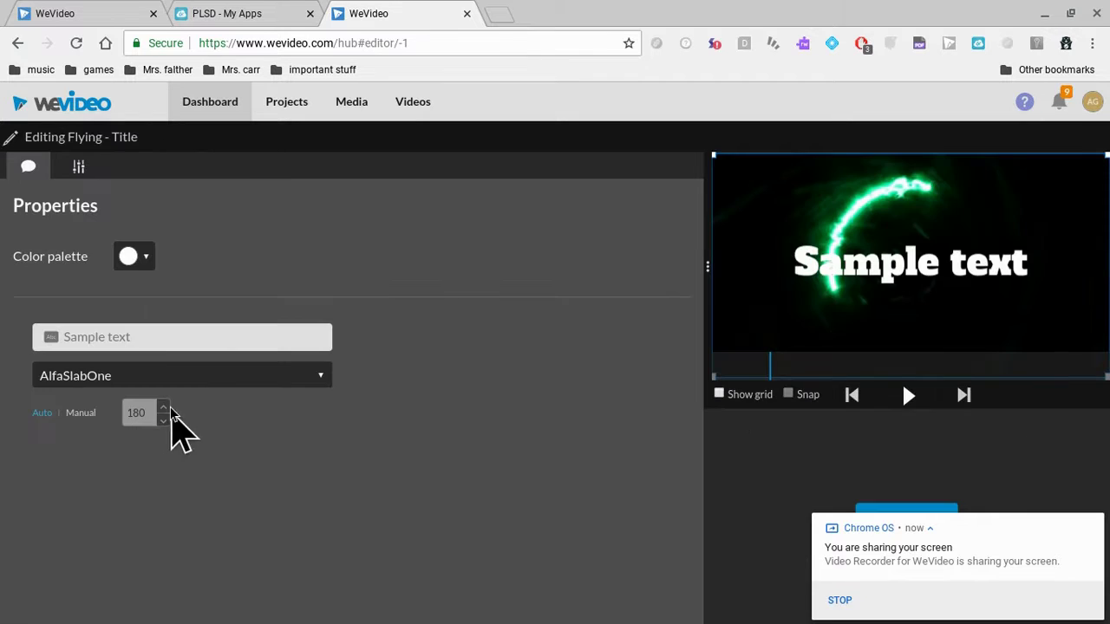
pyautogui.click(136, 338)
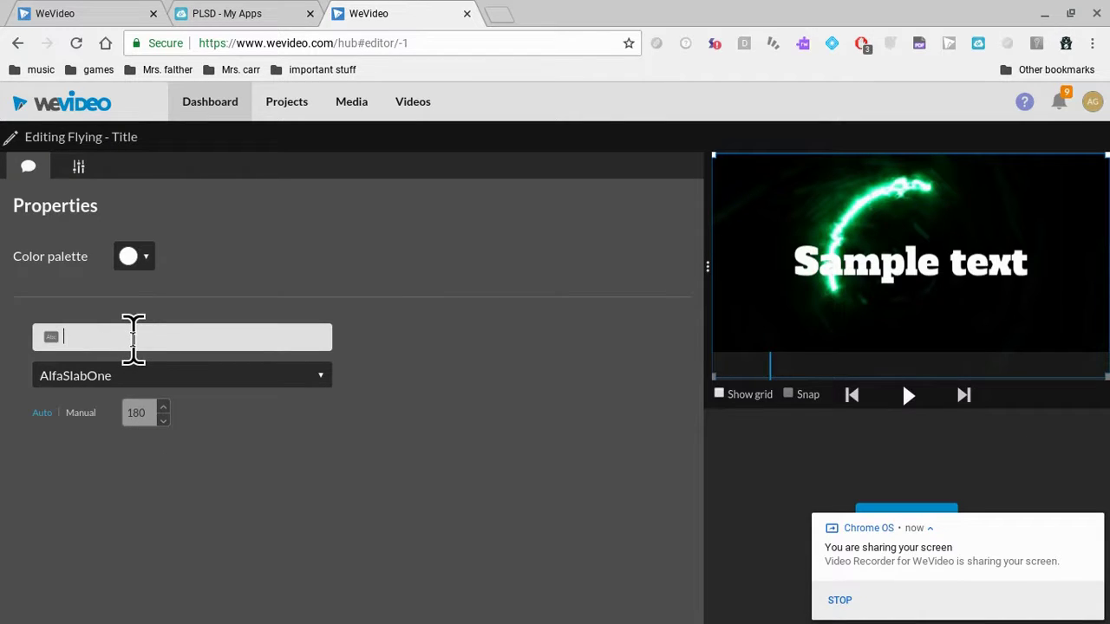
pyautogui.write('Welcome')
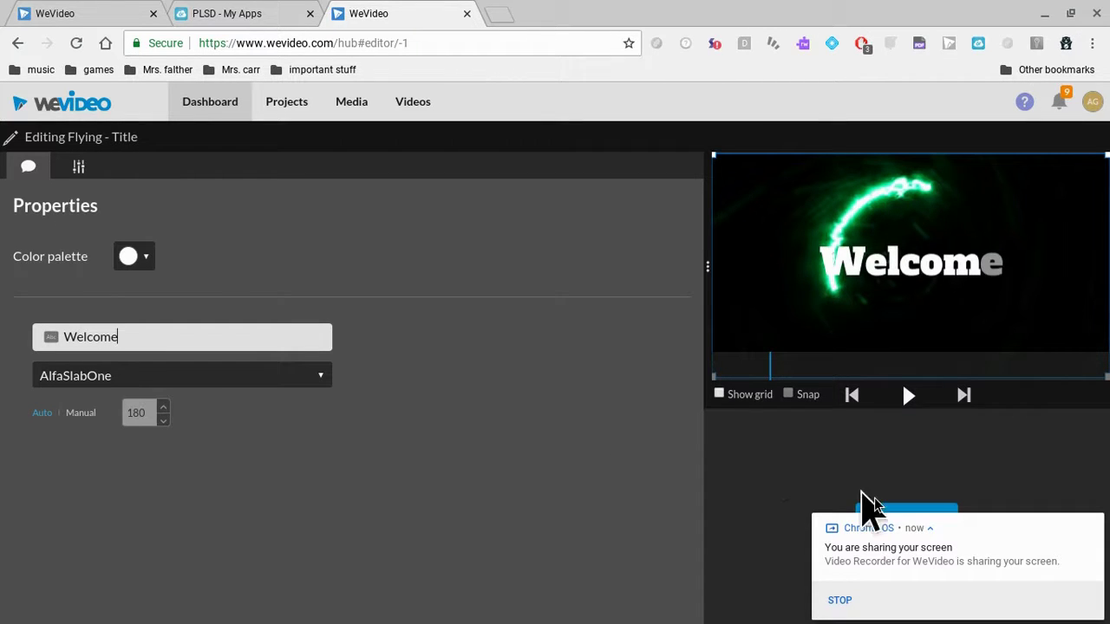
pyautogui.click(906, 512)
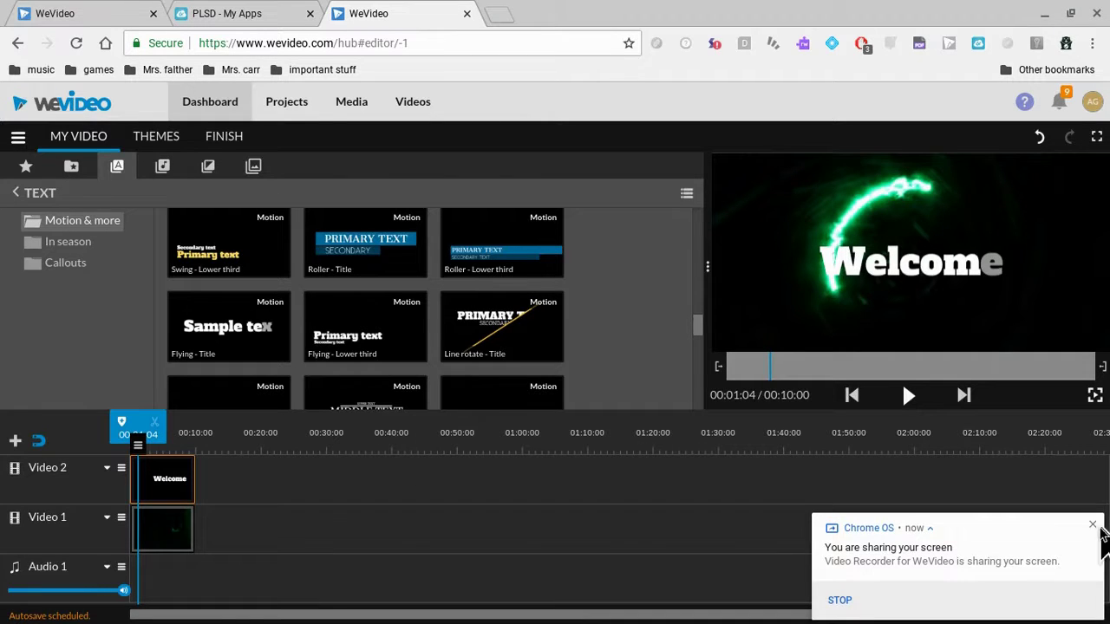
pyautogui.click(1092, 526)
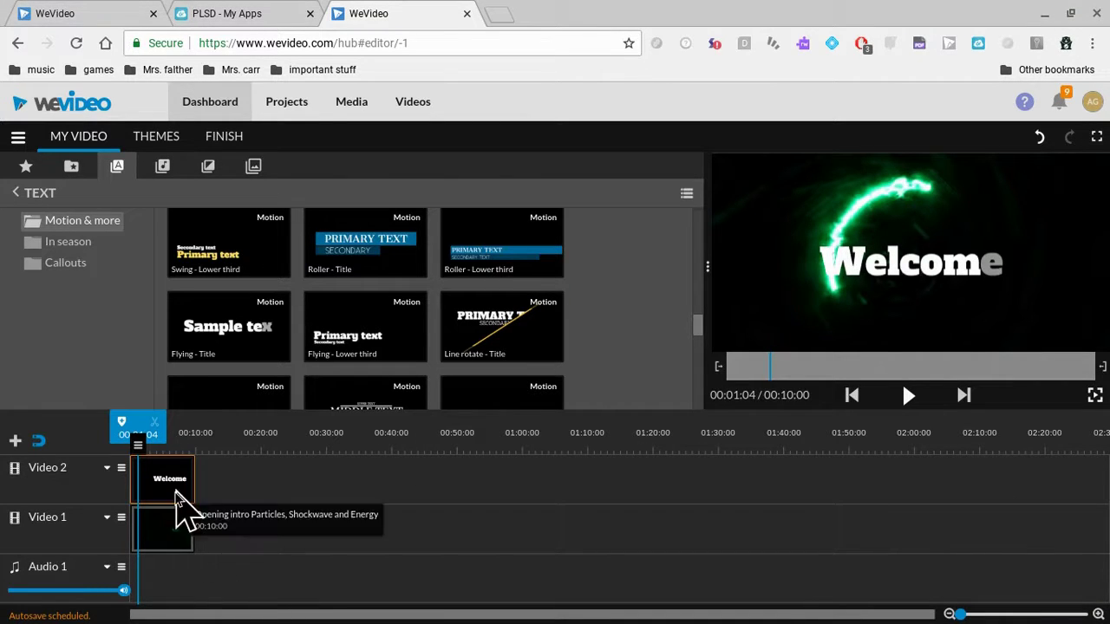
pyautogui.moveTo(143, 473)
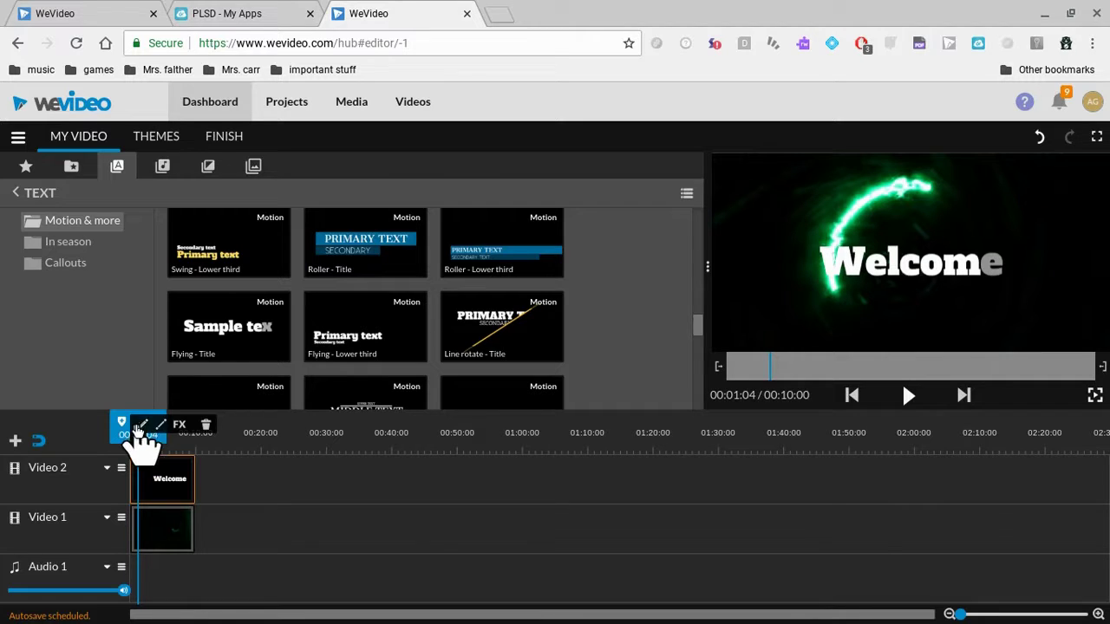
pyautogui.click(141, 425)
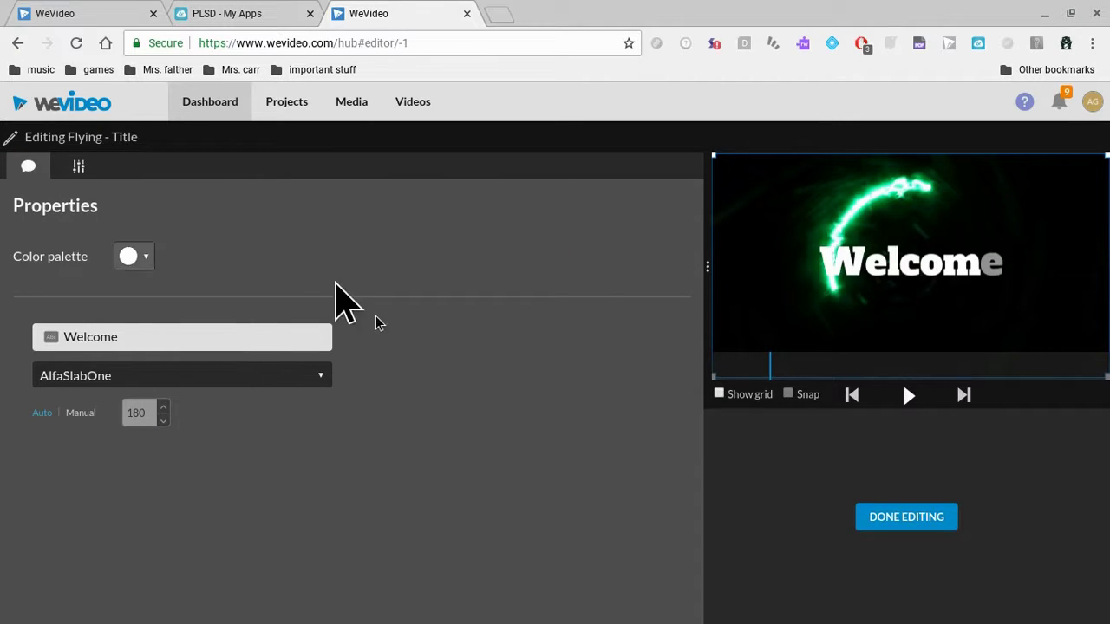
pyautogui.click(880, 520)
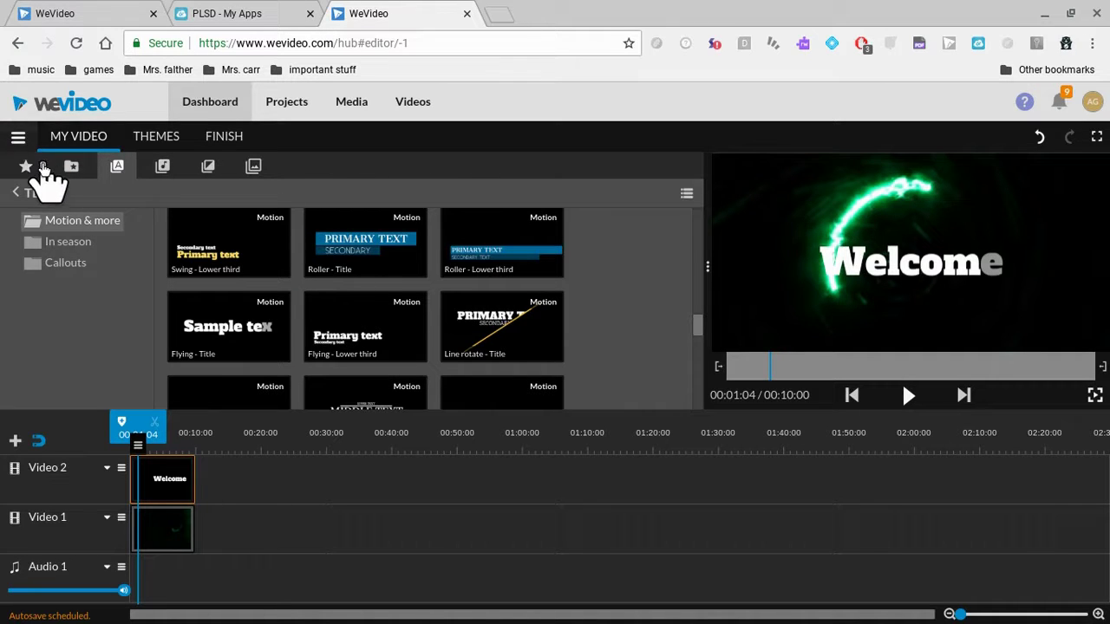
# - Search the stock media for school and place the back to school idea clip on Video 2 directly after the title
pyautogui.click(27, 166)
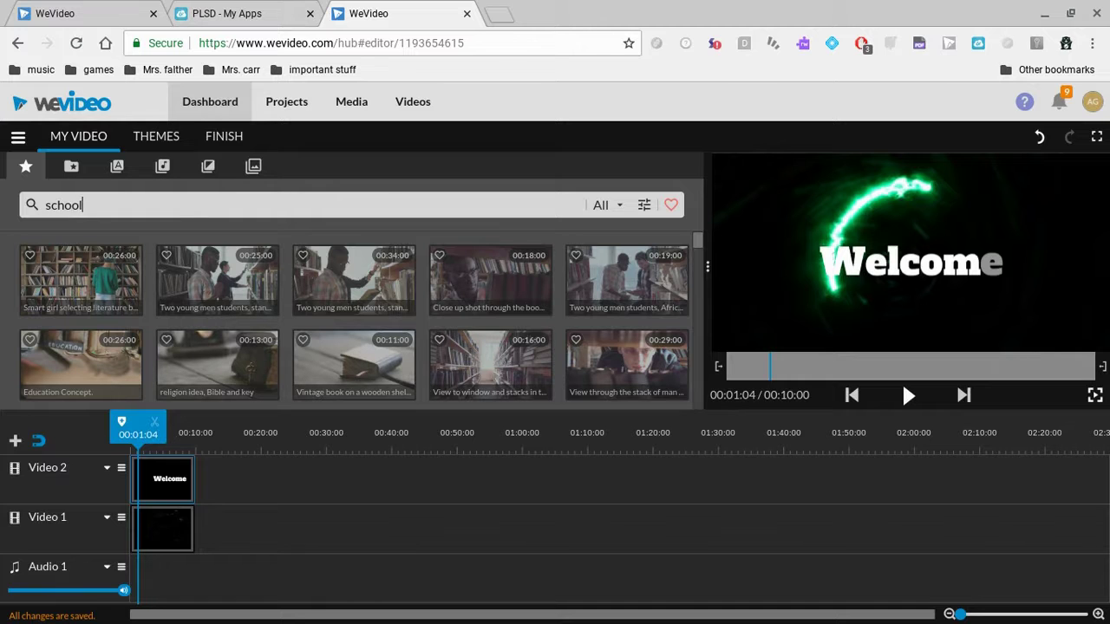
pyautogui.press('Return')
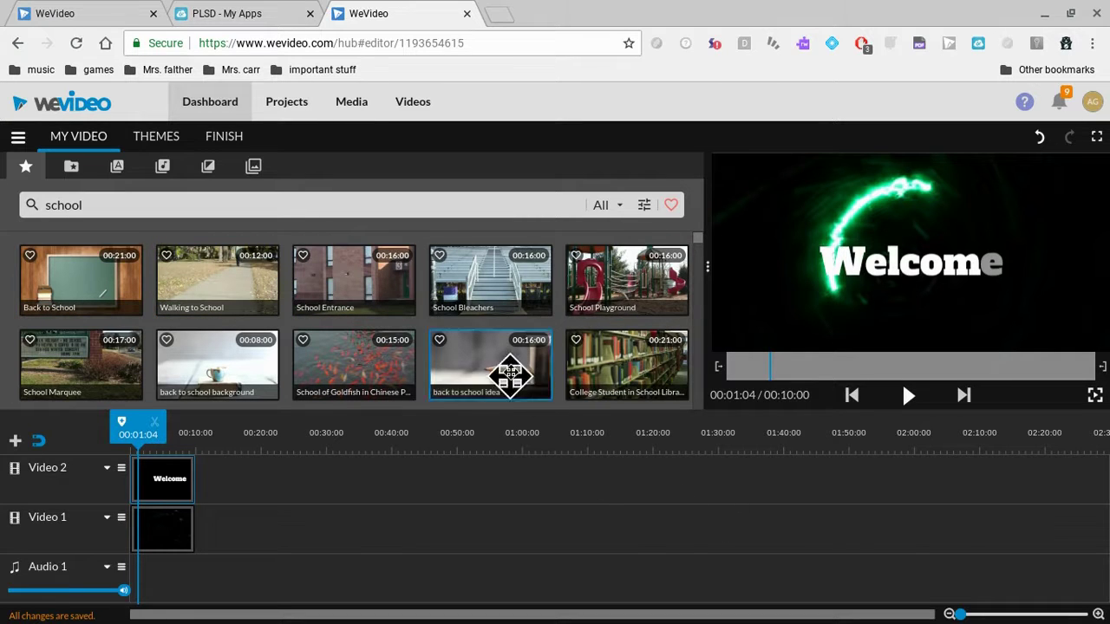
pyautogui.click(529, 336)
pyautogui.moveTo(530, 337); pyautogui.dragTo(219, 481)
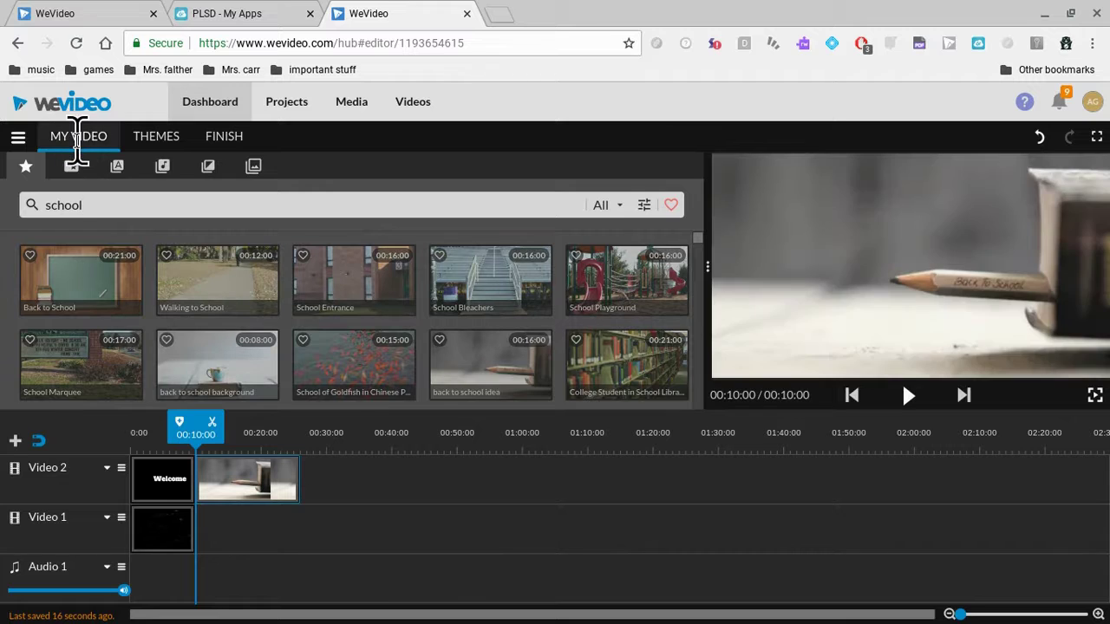
# - Search the stock media for outro and place the Endogeny music at the start of Audio 1
pyautogui.press('BackSpace')
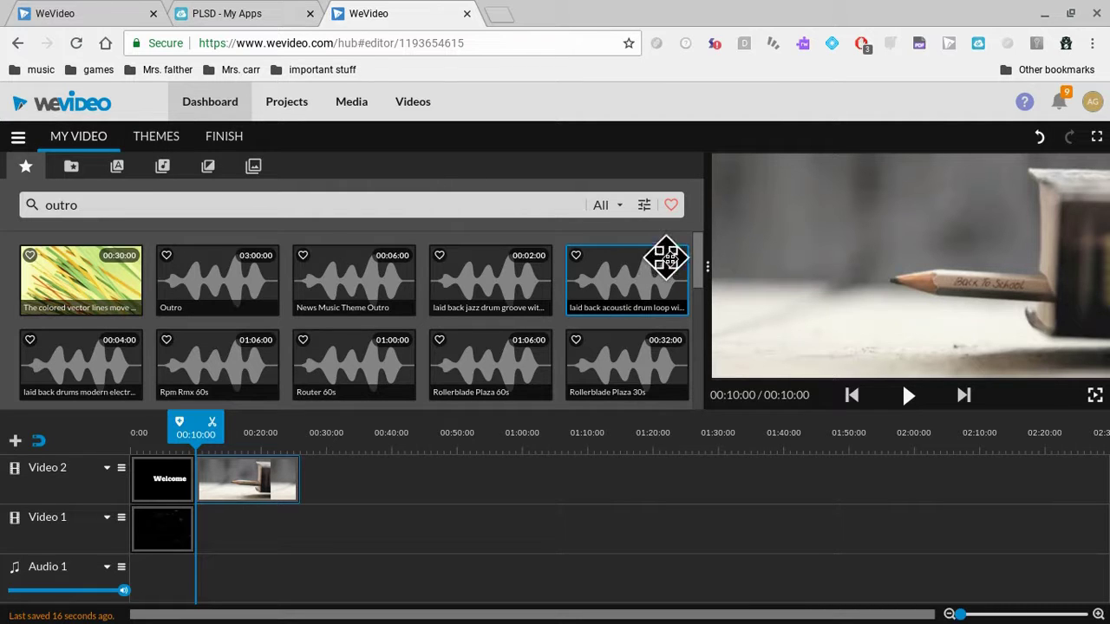
pyautogui.moveTo(698, 269); pyautogui.dragTo(708, 309)
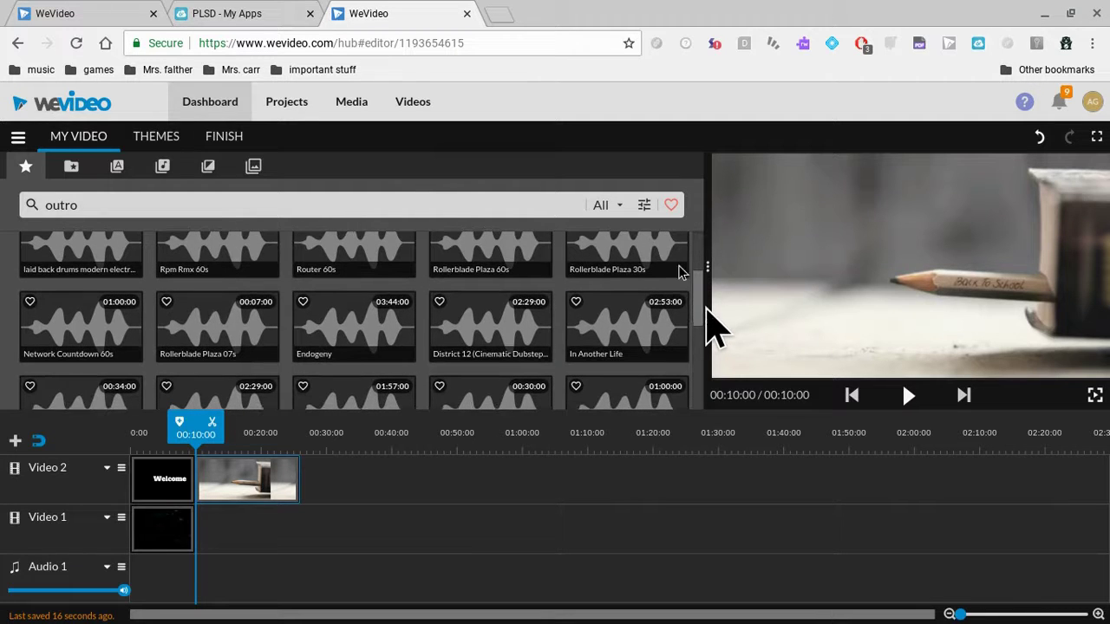
pyautogui.click(361, 337)
pyautogui.moveTo(365, 442); pyautogui.dragTo(1015, 549)
# - Place the colored vector lines clip from the outro results on Video 2 directly after the school clip
pyautogui.click(162, 166)
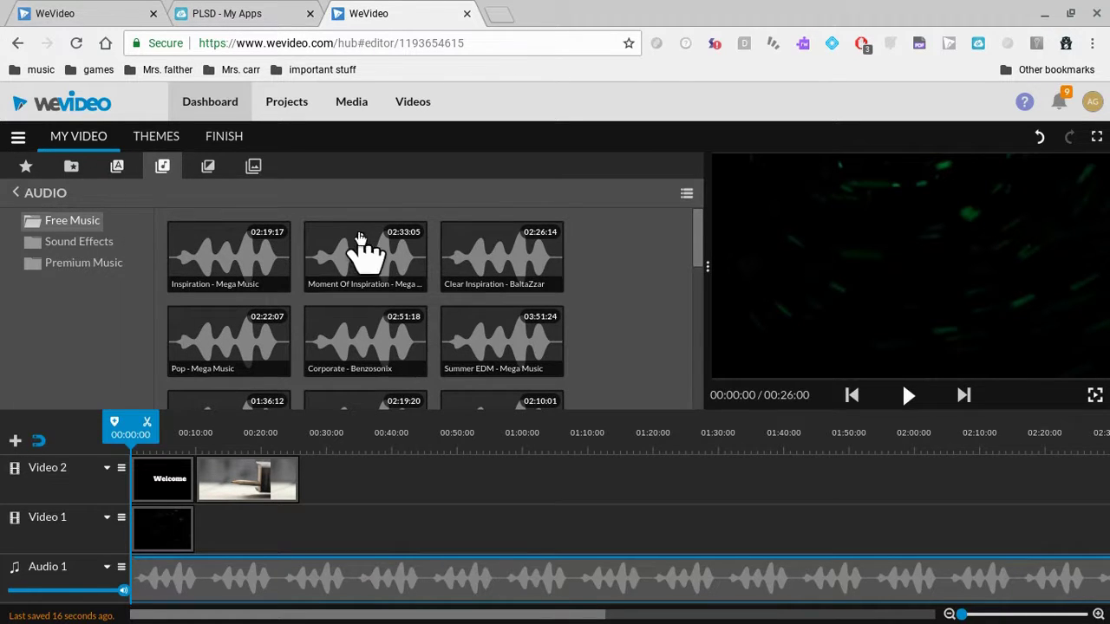
pyautogui.click(26, 166)
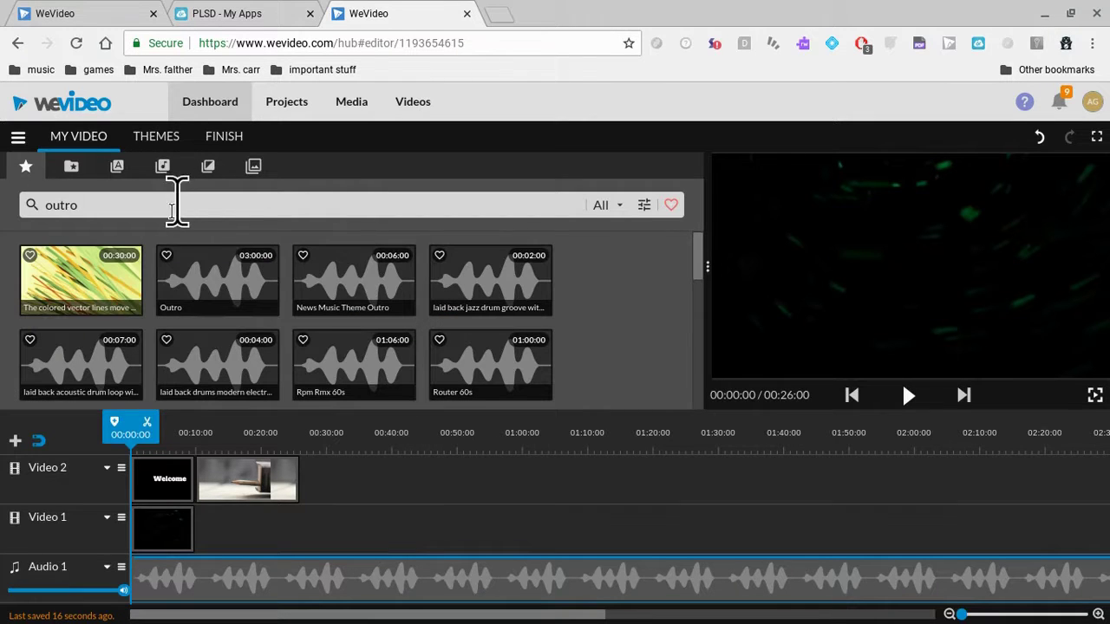
pyautogui.moveTo(84, 280); pyautogui.dragTo(326, 492)
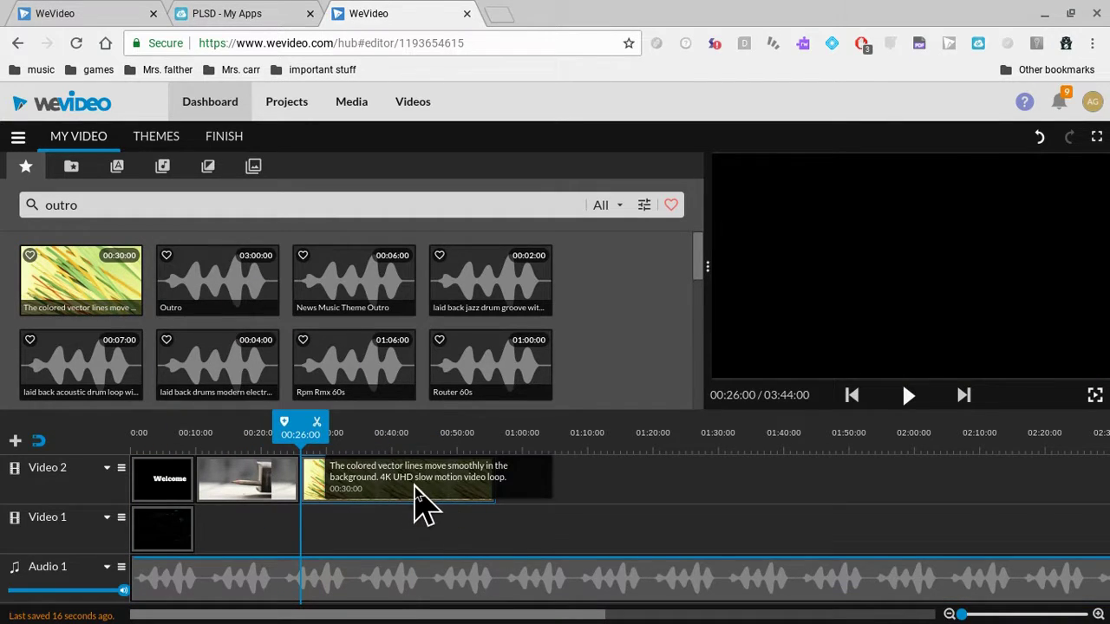
# - Split the colored lines clip at 00:36:23 and remove its second part from the timeline
pyautogui.click(415, 487)
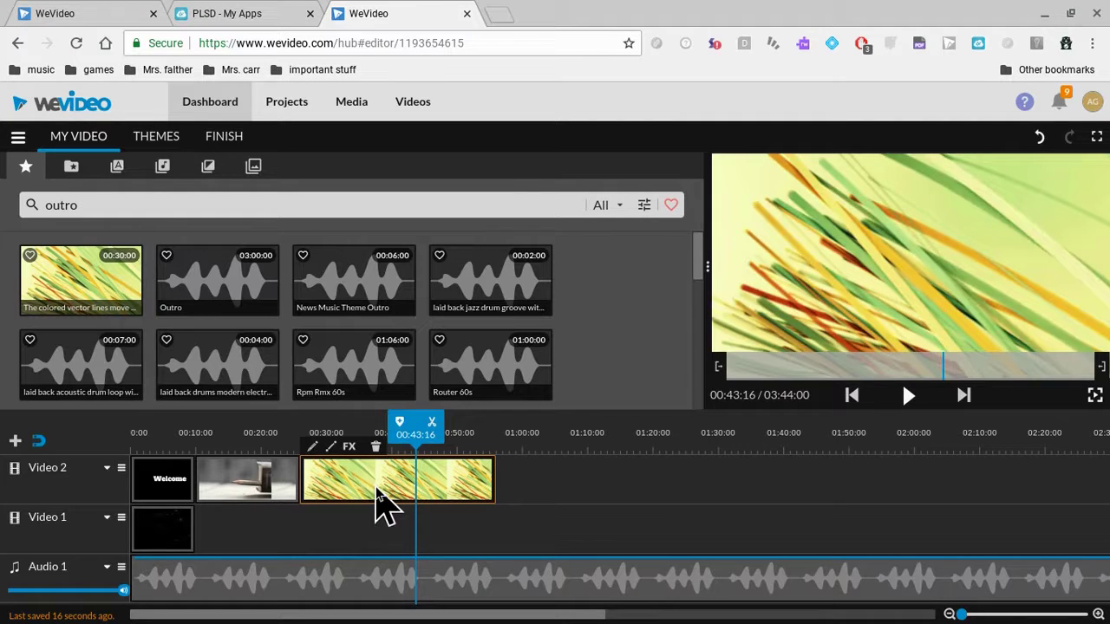
pyautogui.moveTo(416, 451); pyautogui.dragTo(375, 446)
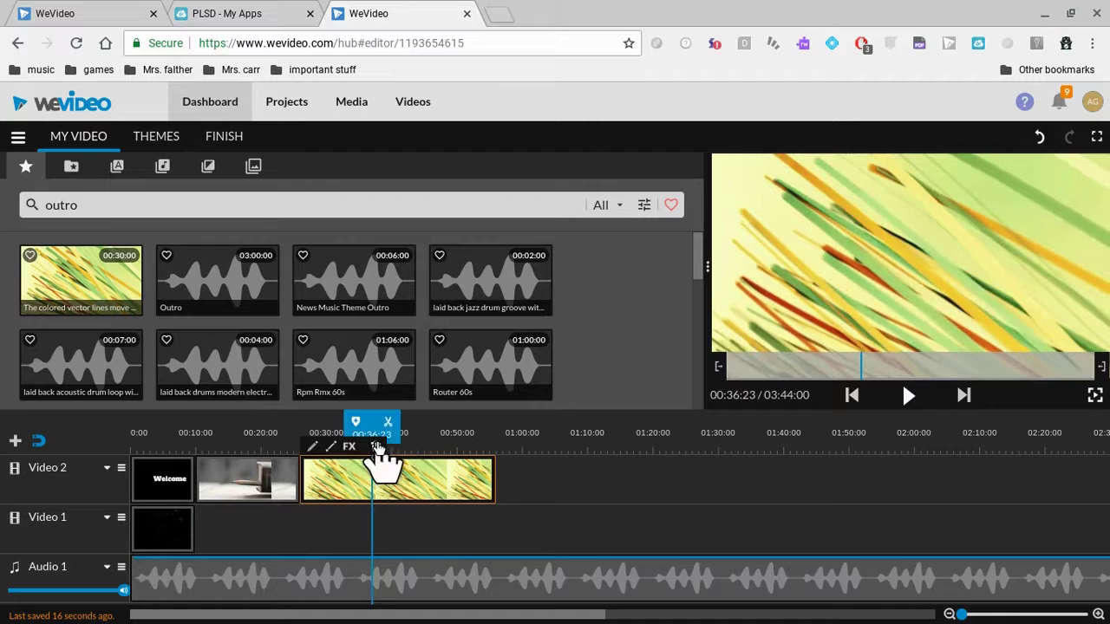
pyautogui.click(388, 422)
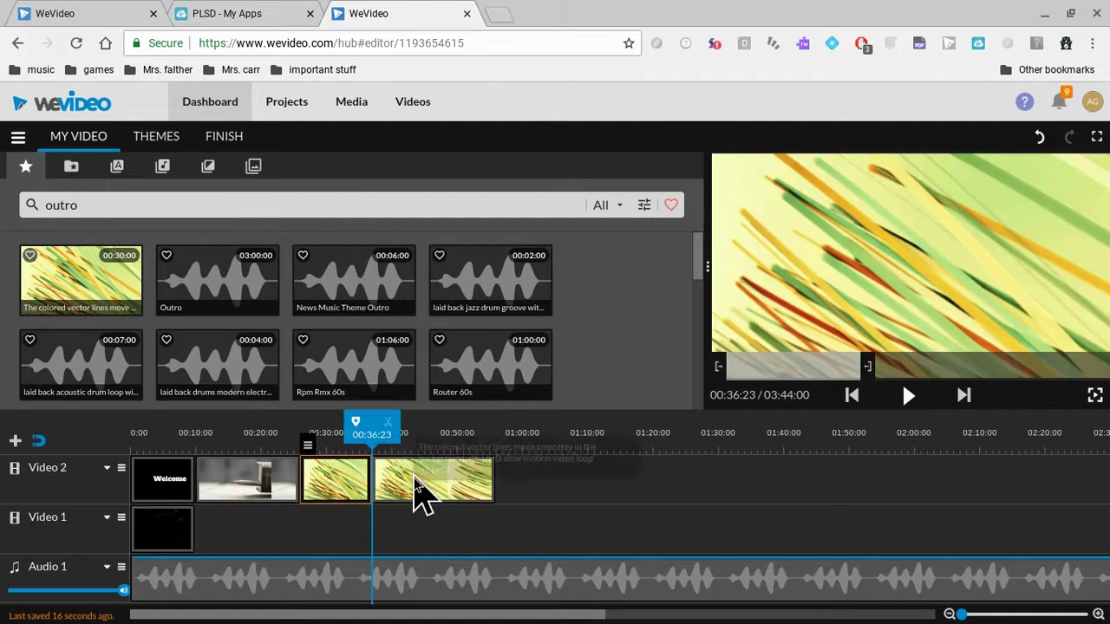
pyautogui.moveTo(421, 488); pyautogui.dragTo(785, 355)
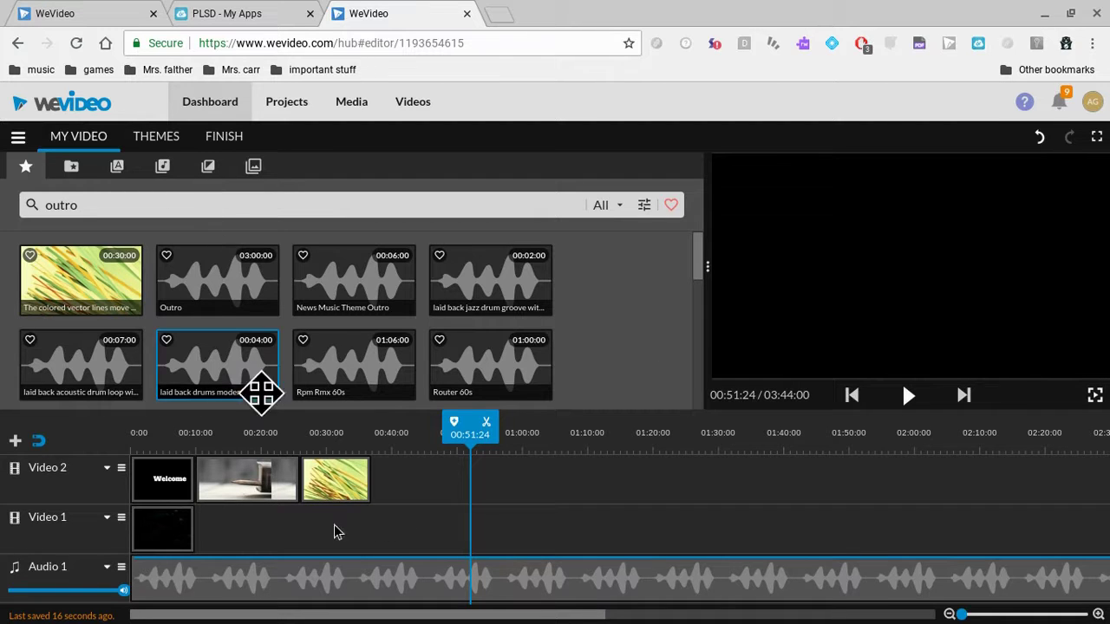
# - Move the shortened colored lines clip down to Video 1 at 00:26:00
pyautogui.click(346, 500)
pyautogui.moveTo(346, 498); pyautogui.dragTo(347, 519)
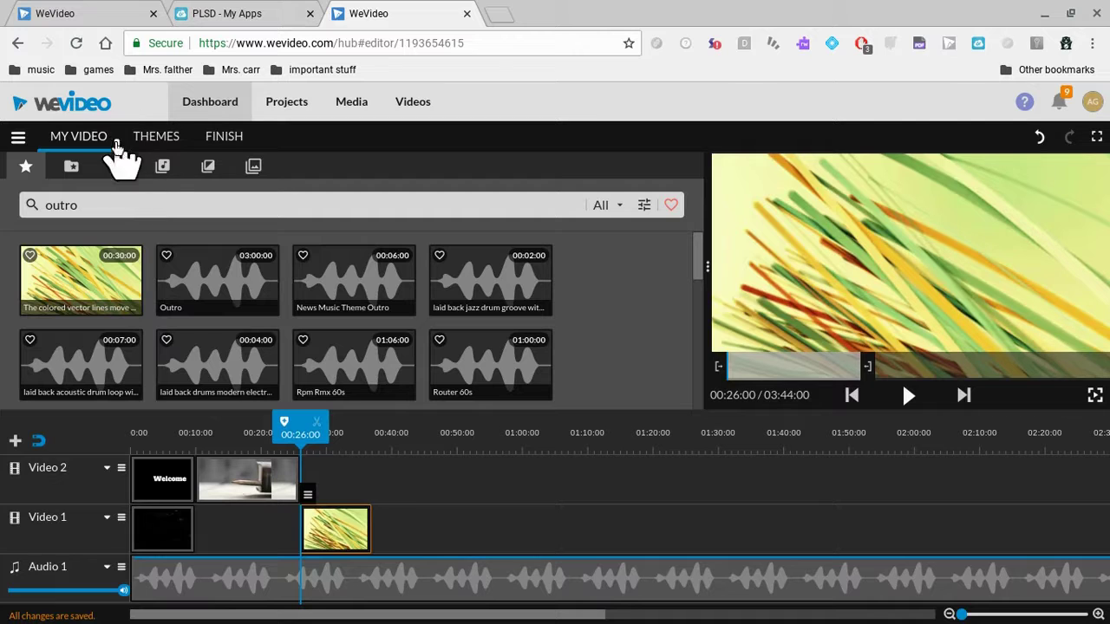
# - Browse the audio library's premium music and sound effects, including the International and Hospital folders
pyautogui.click(117, 166)
pyautogui.click(163, 166)
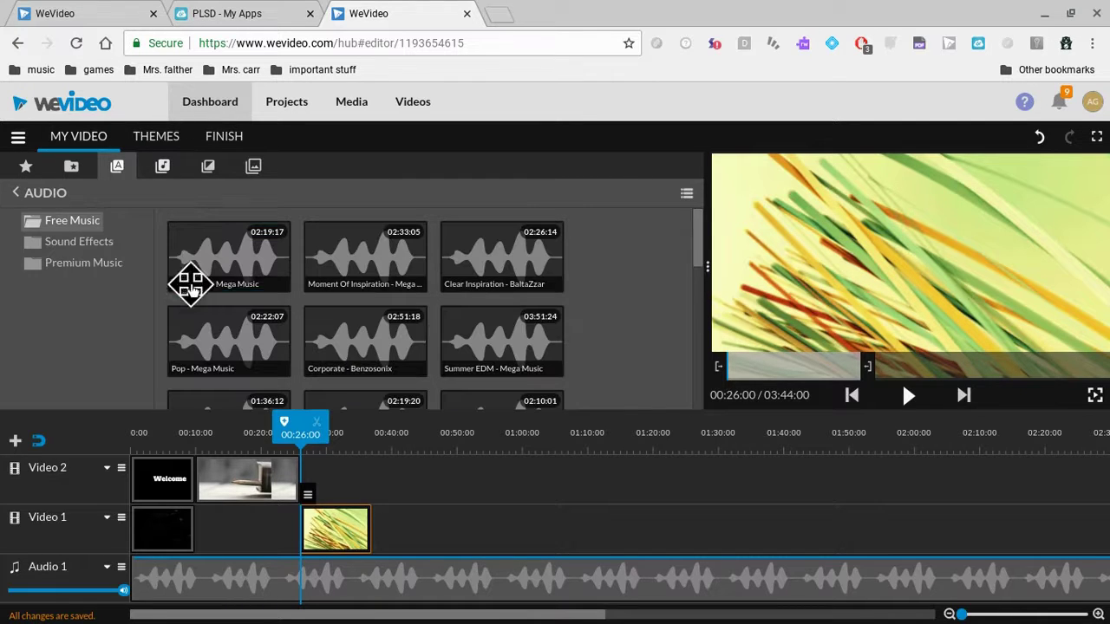
pyautogui.click(81, 264)
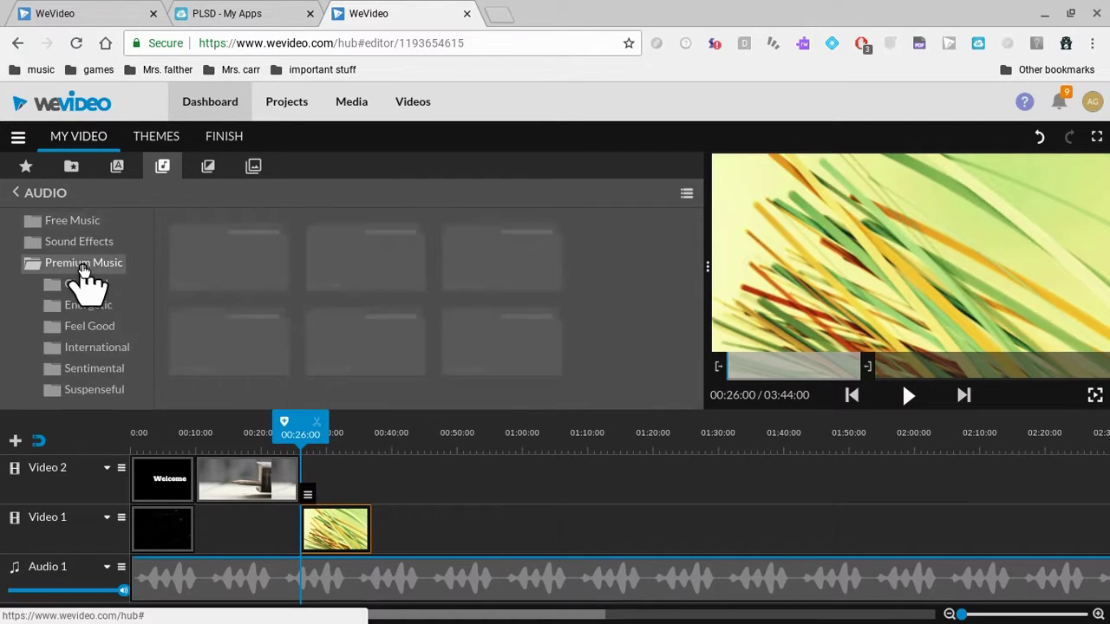
pyautogui.click(96, 348)
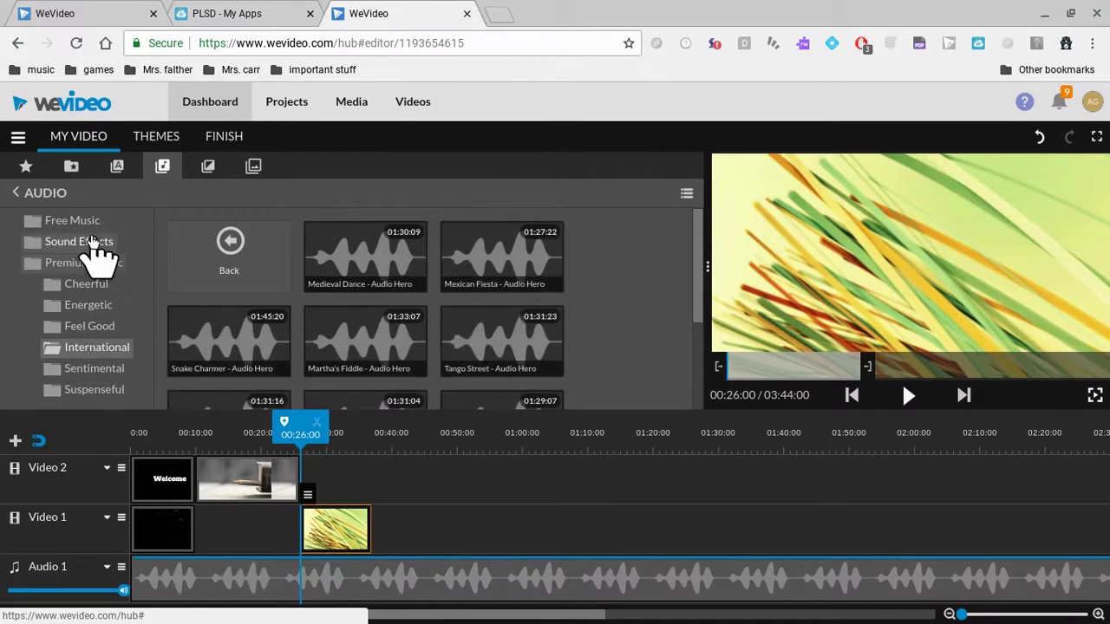
pyautogui.click(97, 245)
pyautogui.click(87, 328)
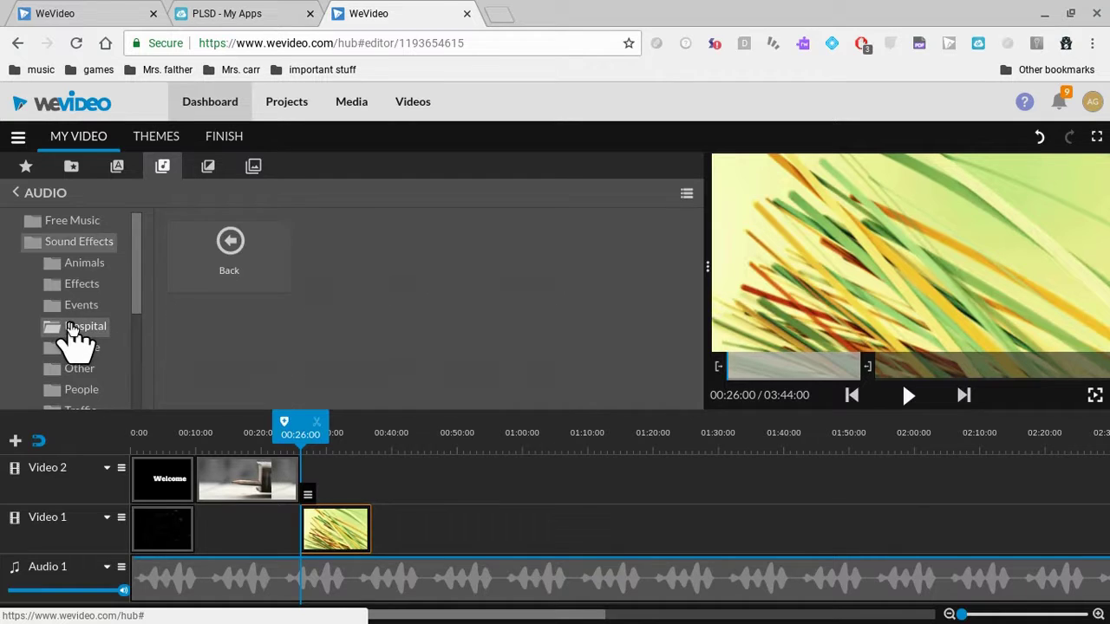
pyautogui.click(80, 348)
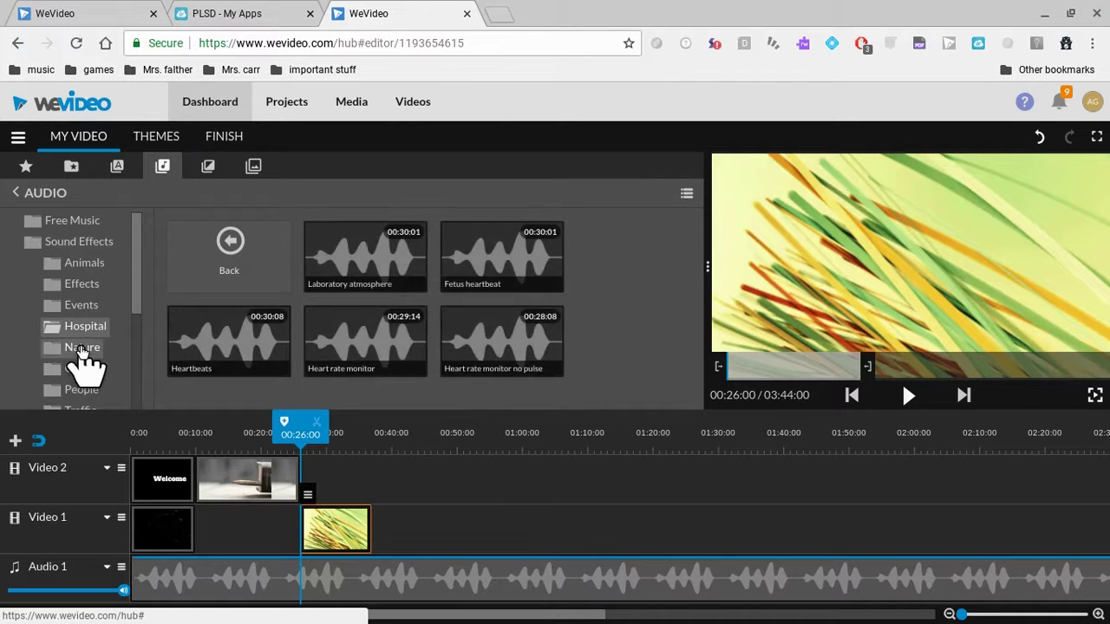
pyautogui.click(76, 243)
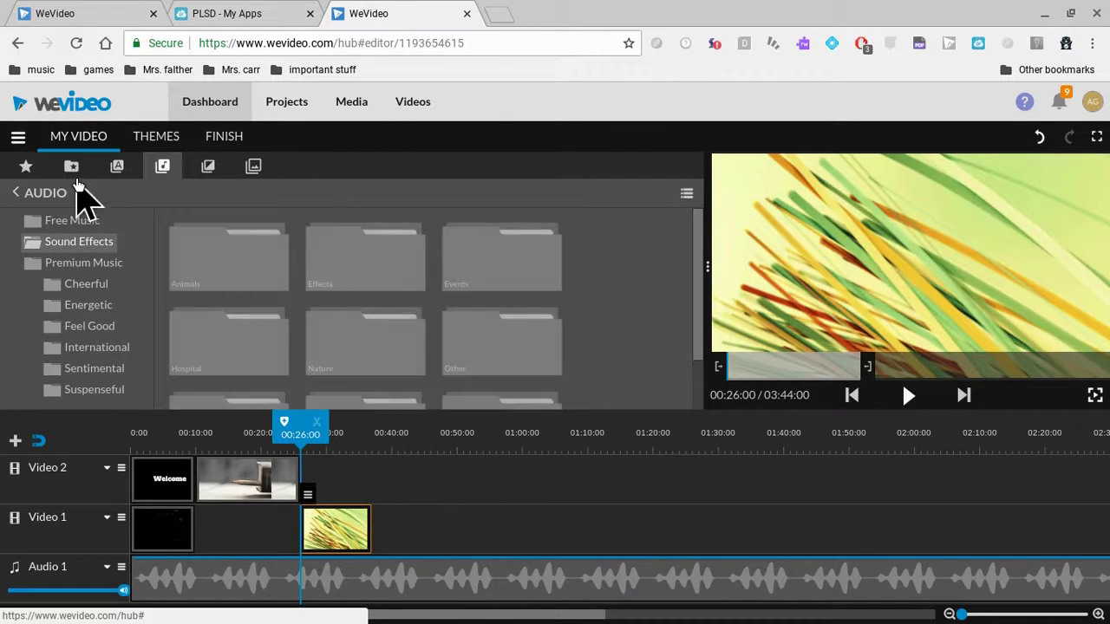
# - Look through the standard transitions and the background and overlay graphics
pyautogui.click(208, 166)
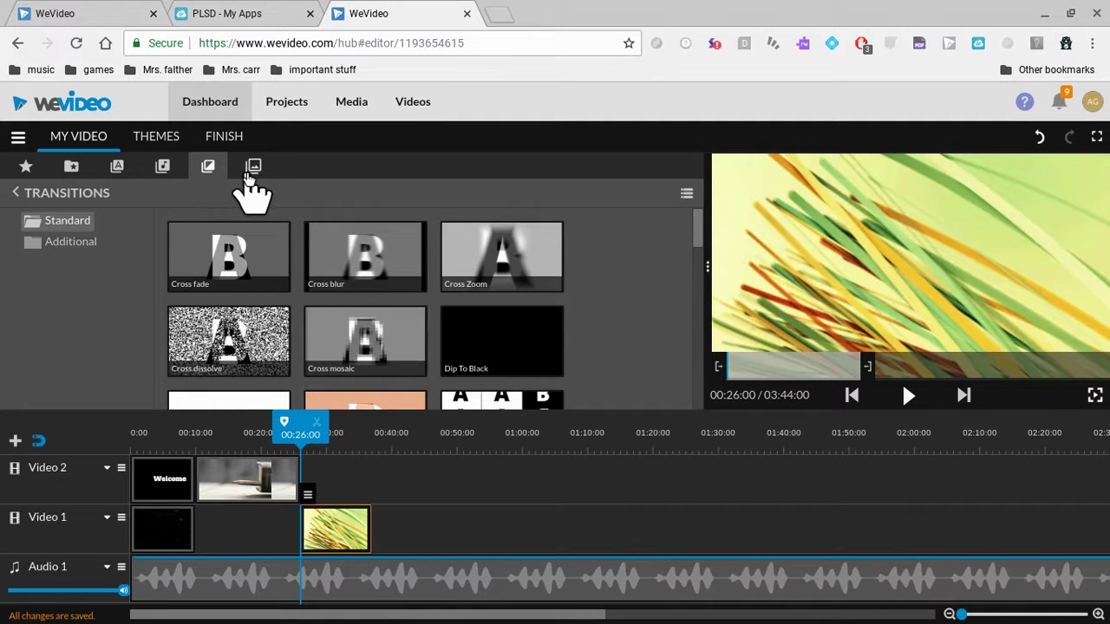
pyautogui.click(250, 171)
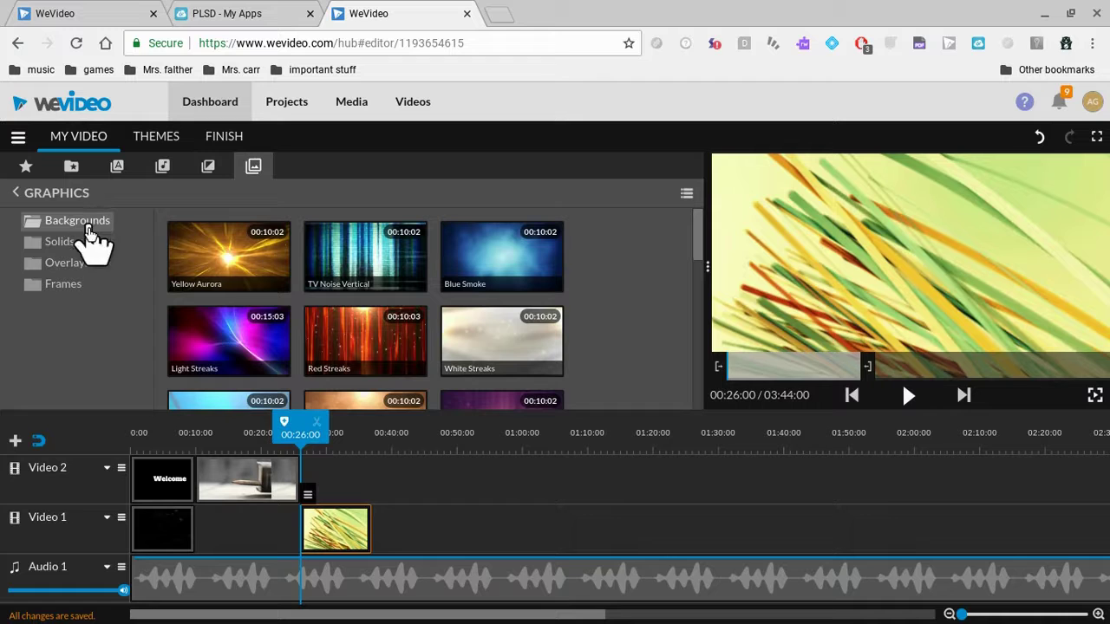
pyautogui.click(76, 262)
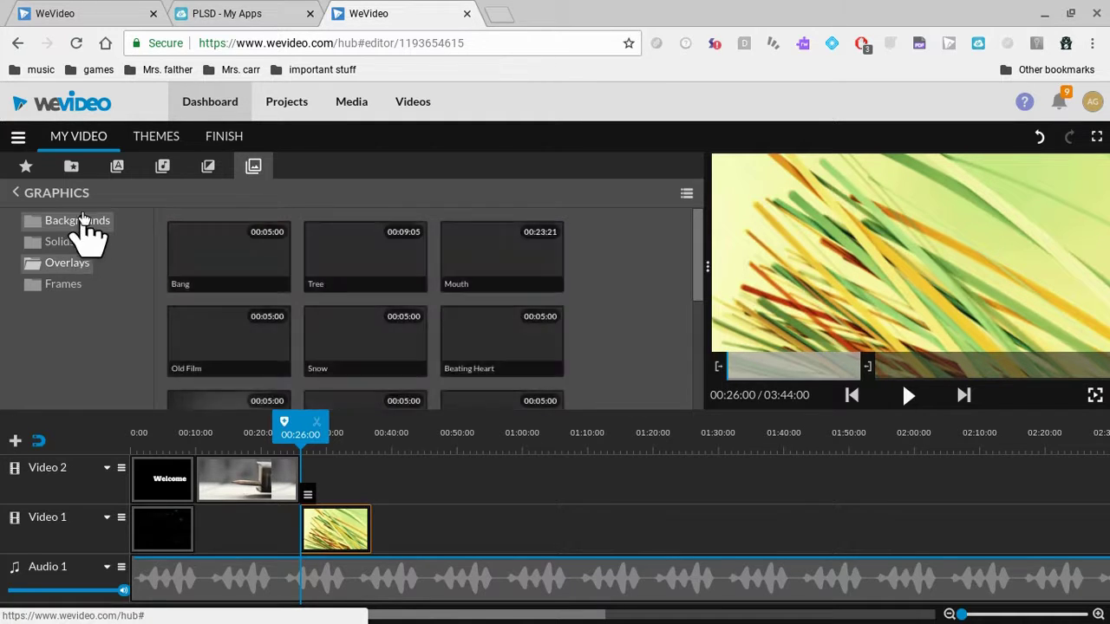
pyautogui.click(80, 221)
# - Place the Bouncy stack - Title on Video 2 above the colored lines clip and make it end at 00:36:23
pyautogui.click(118, 166)
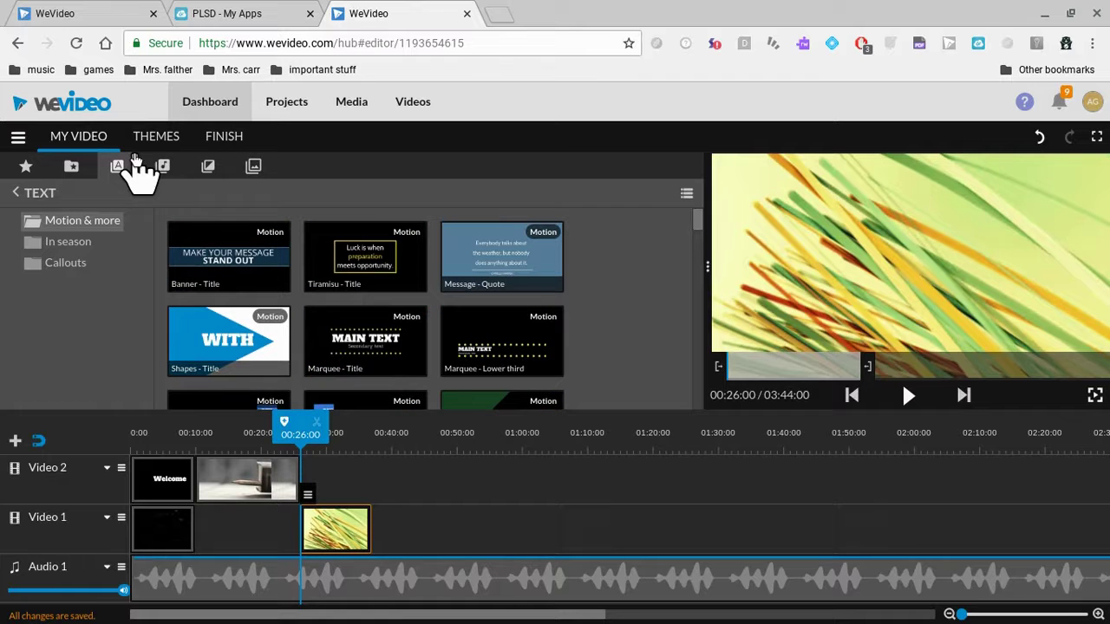
pyautogui.moveTo(704, 229); pyautogui.dragTo(700, 357)
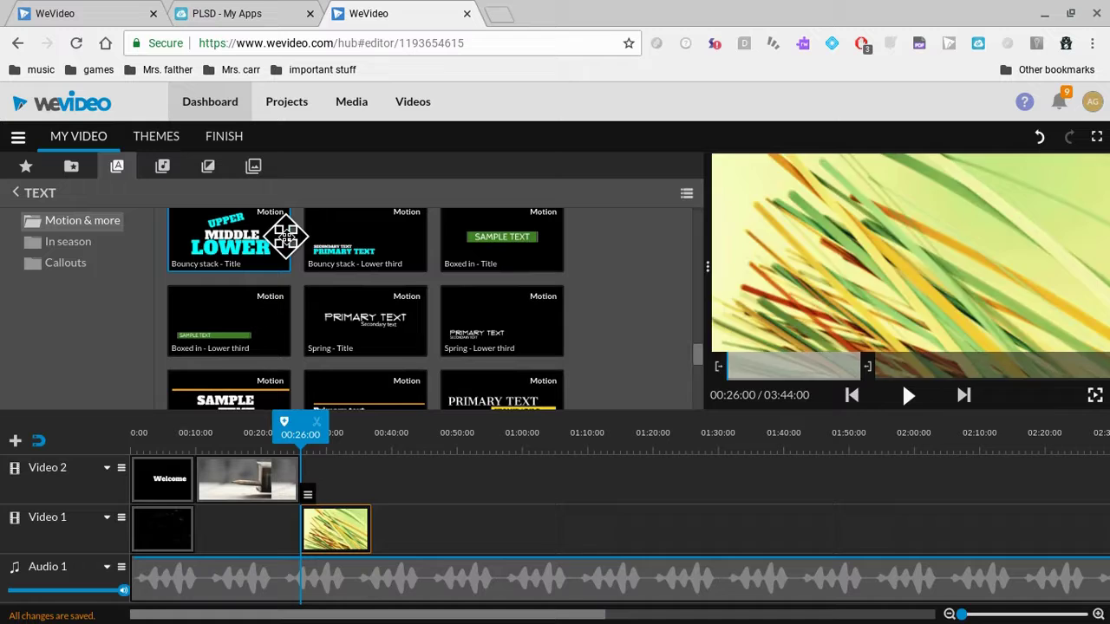
pyautogui.moveTo(286, 234); pyautogui.dragTo(504, 510)
pyautogui.moveTo(436, 505); pyautogui.dragTo(371, 520)
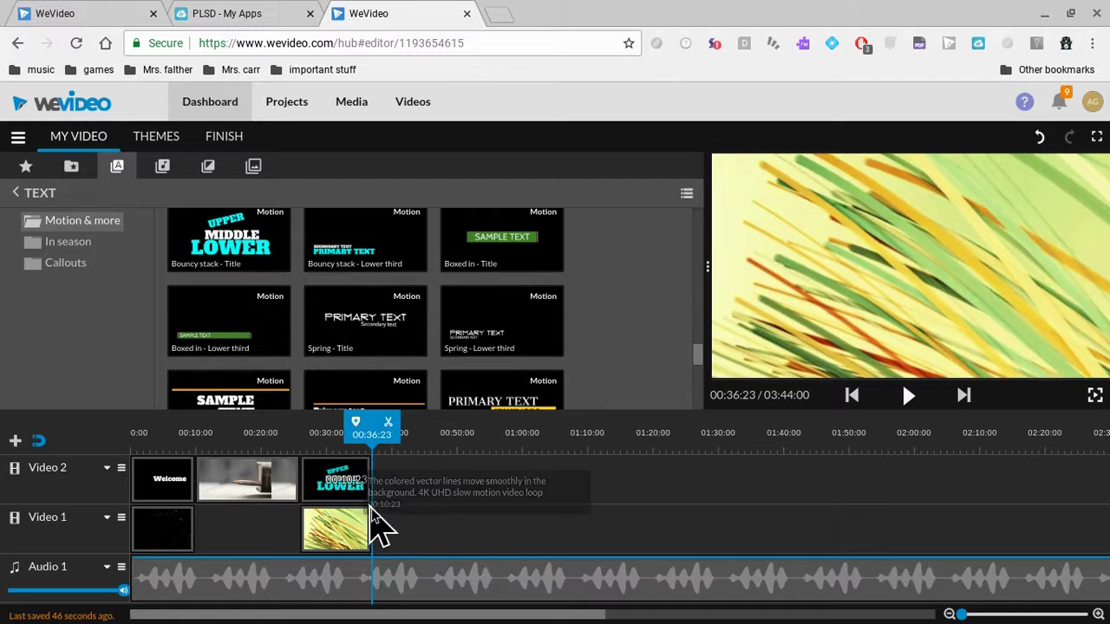
# - Change the outro title's three text lines to "Thanks", "for" and "watching"
pyautogui.click(300, 468)
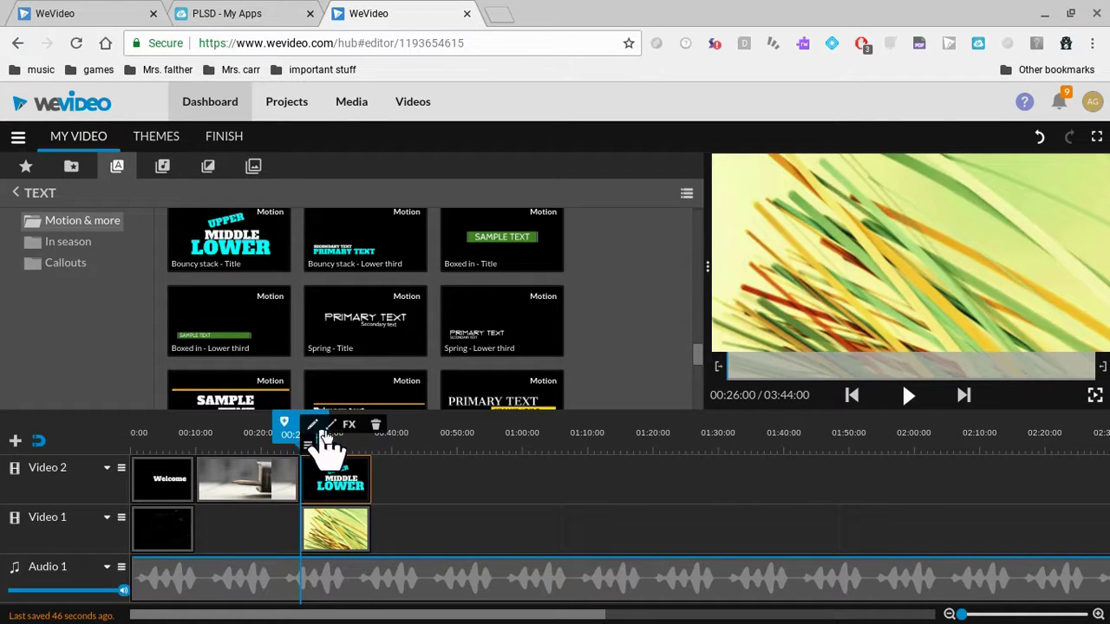
pyautogui.click(331, 424)
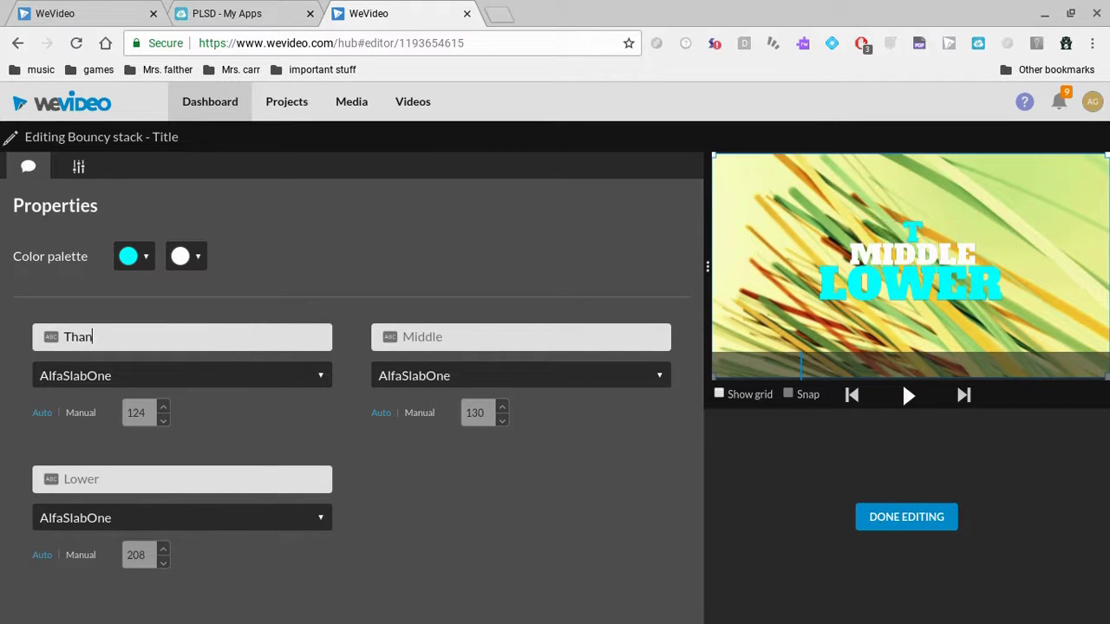
pyautogui.write('Thanks')
pyautogui.click(421, 338)
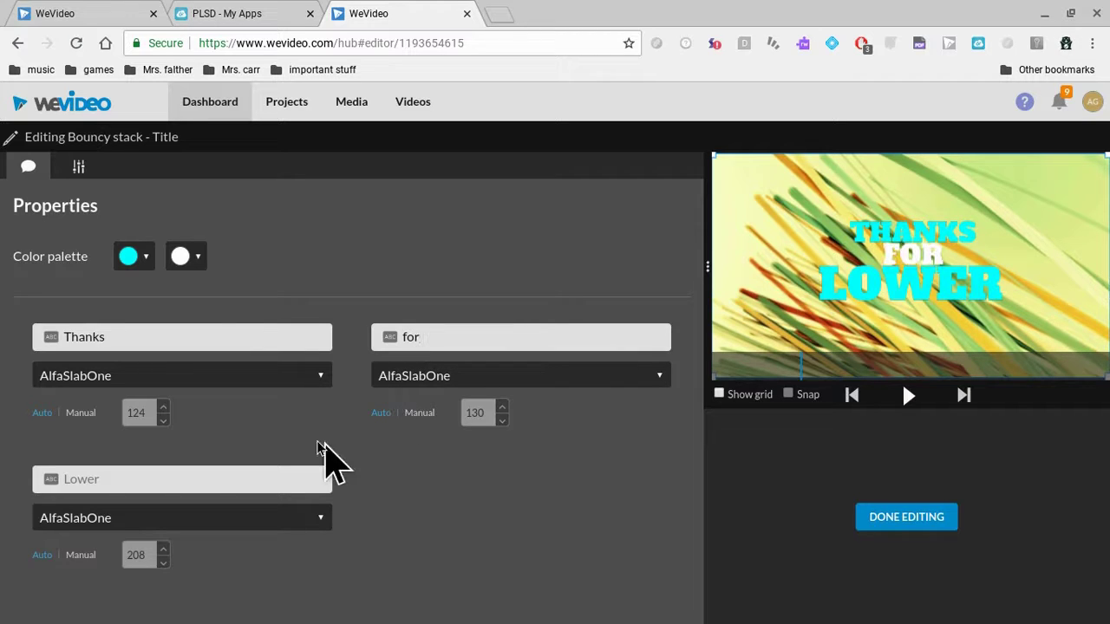
pyautogui.click(308, 477)
pyautogui.write('watchi')
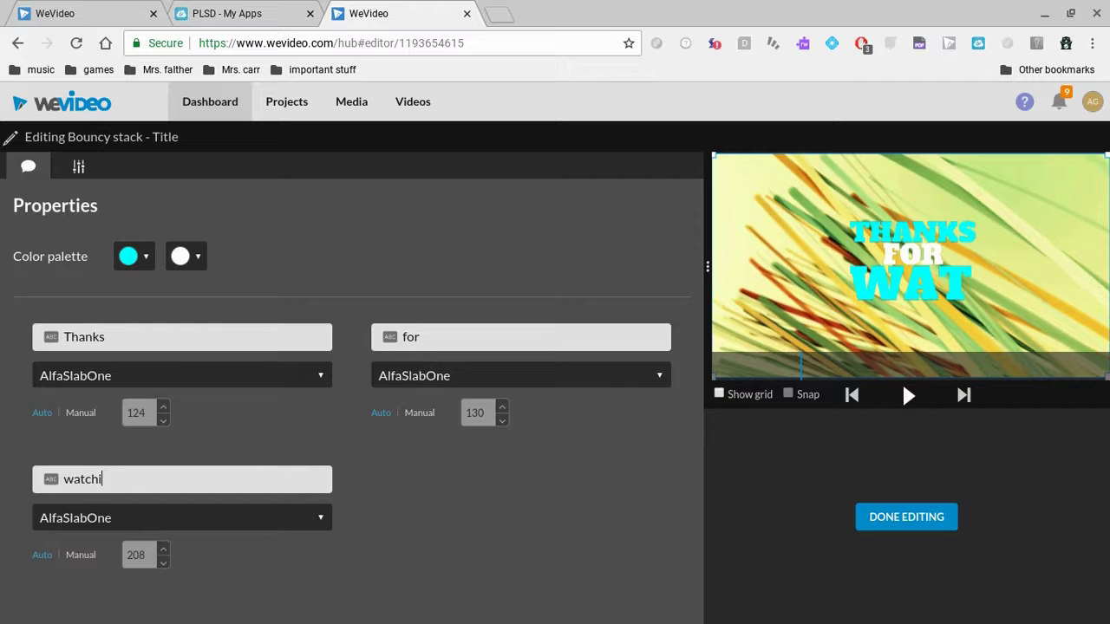
pyautogui.write('ng')
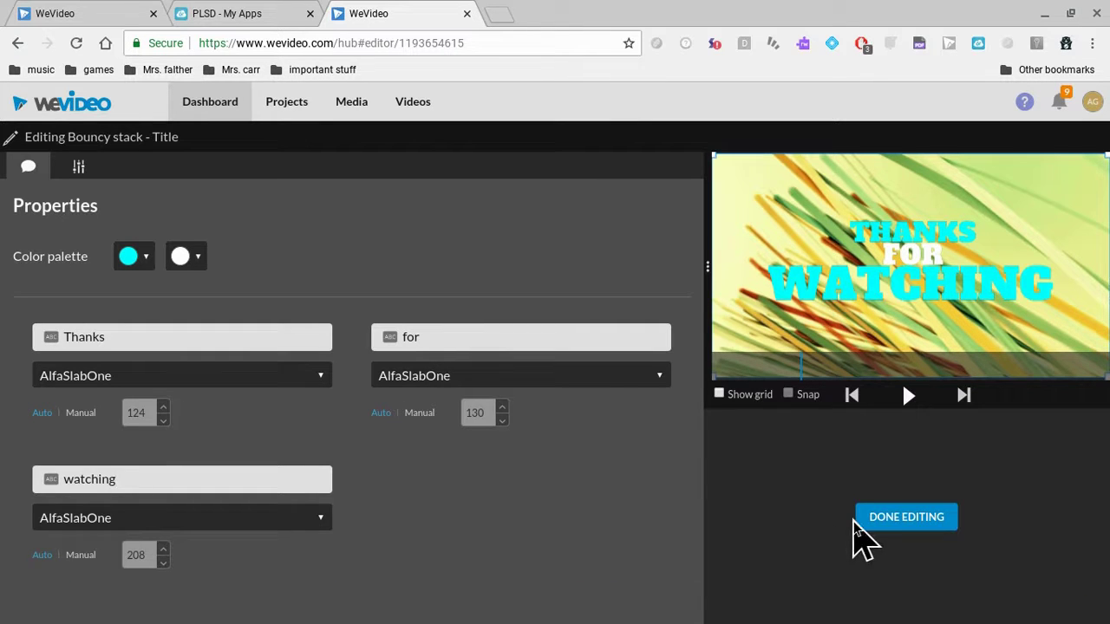
pyautogui.click(886, 524)
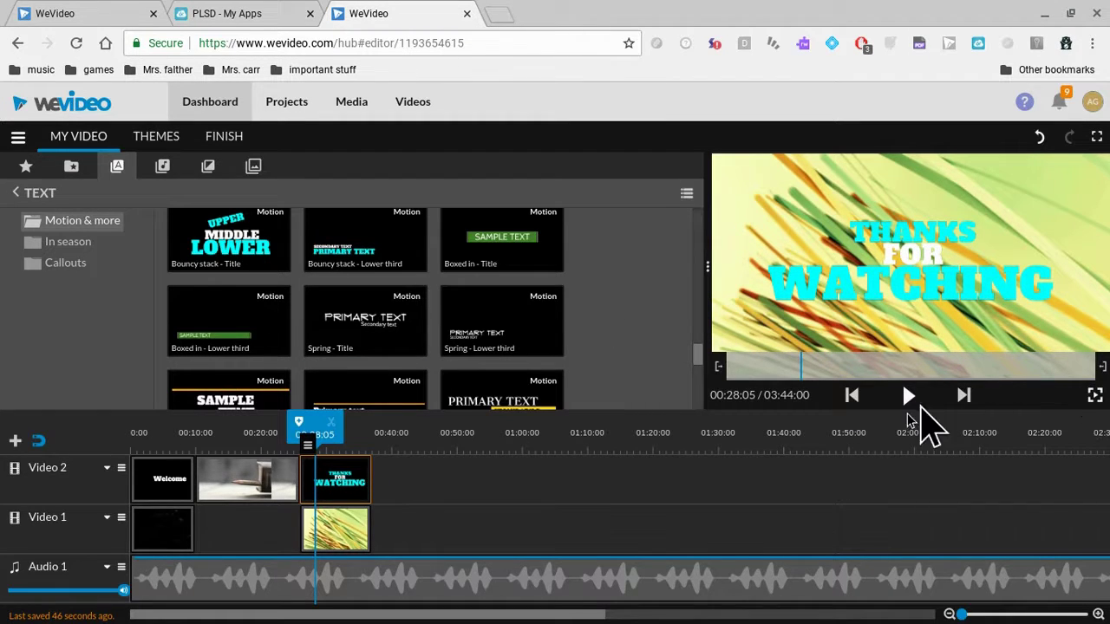
# - Split the Audio 1 music at 00:36:14 and remove its second part from the timeline
pyautogui.click(852, 396)
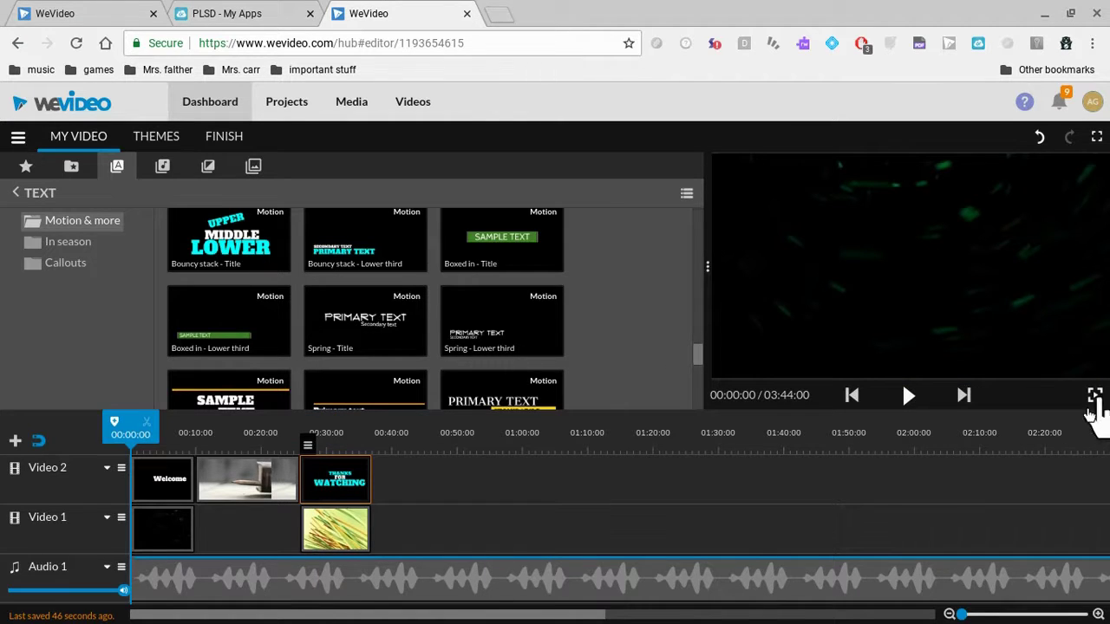
pyautogui.click(374, 568)
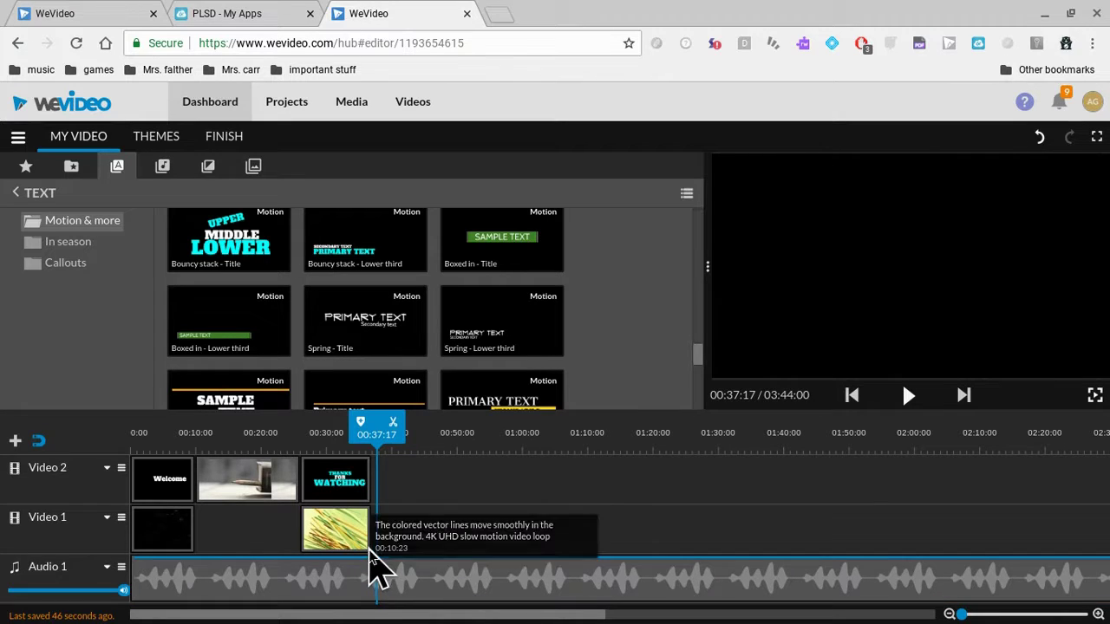
pyautogui.click(369, 564)
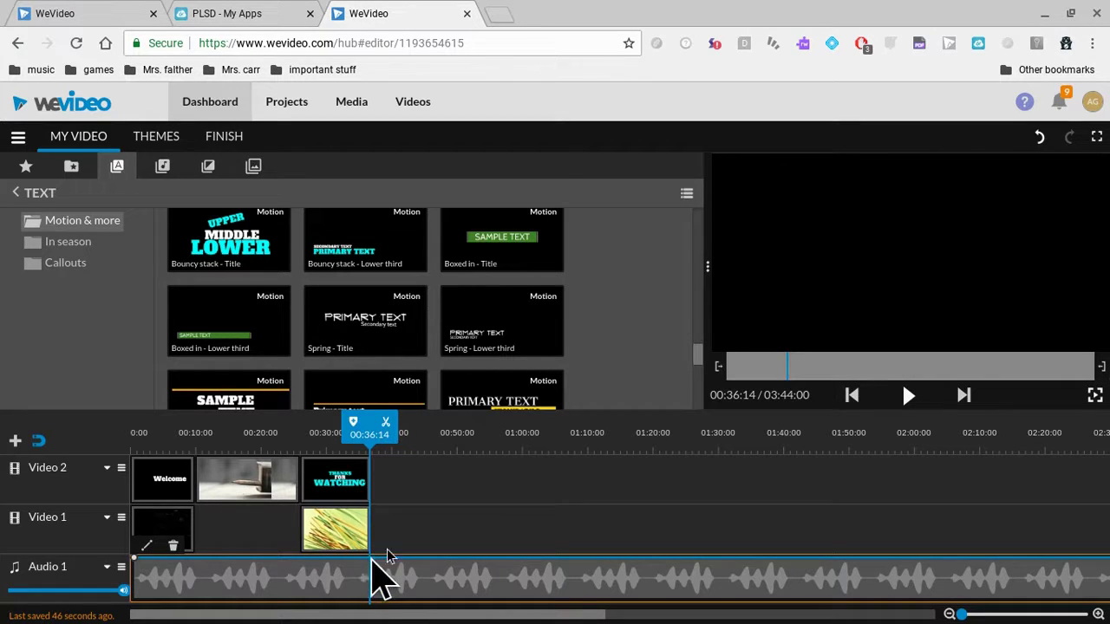
pyautogui.click(386, 423)
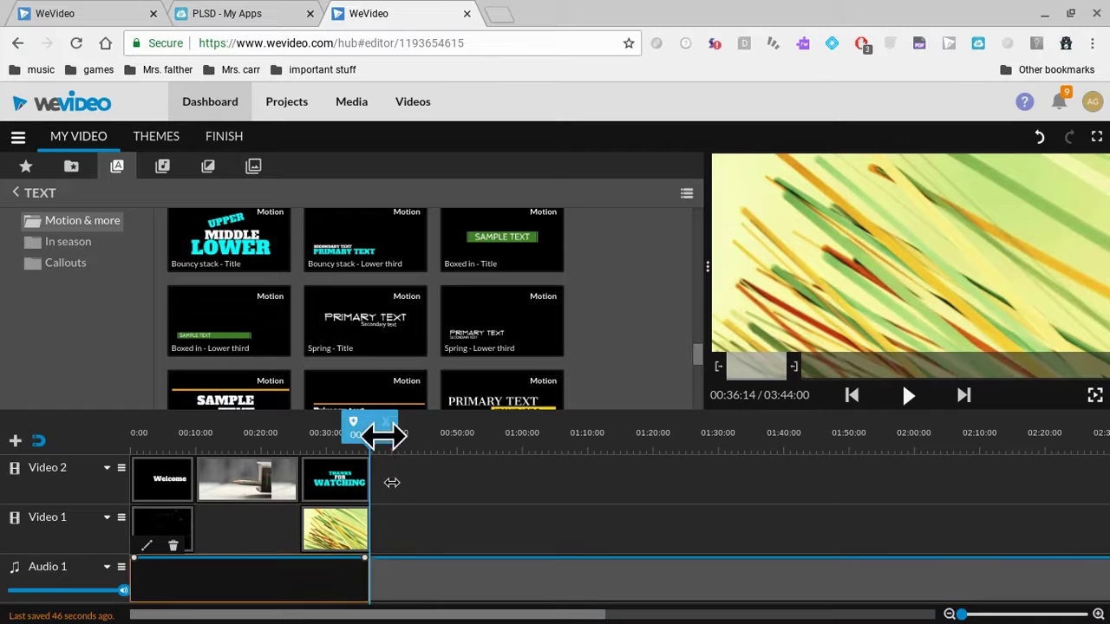
pyautogui.click(425, 594)
pyautogui.moveTo(424, 593); pyautogui.dragTo(814, 326)
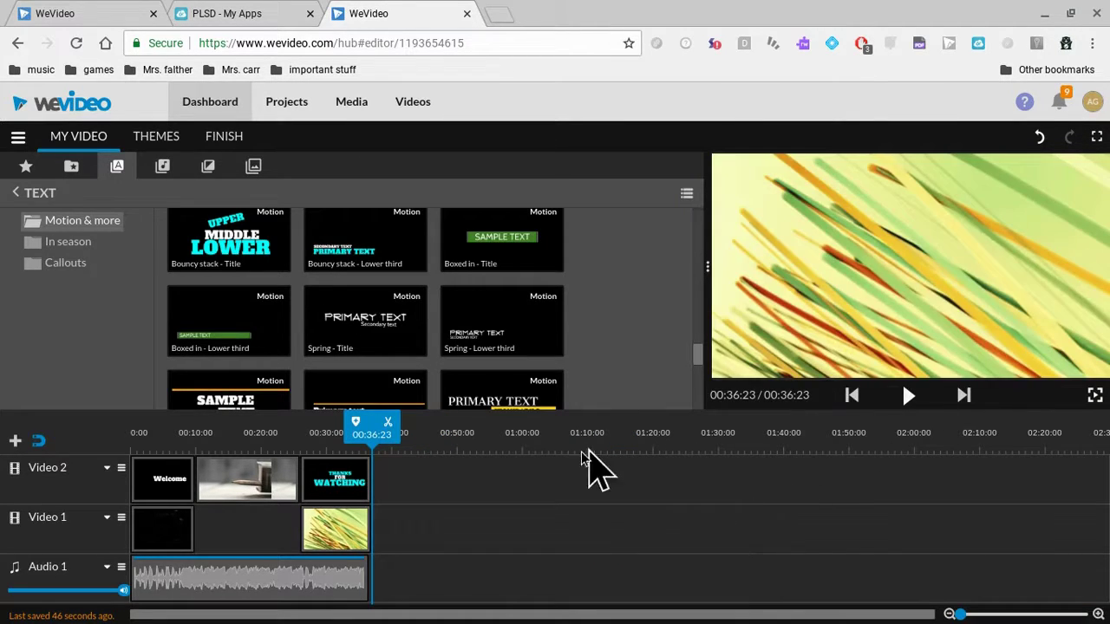
# - Preview the video in full screen, then return to the editor and pause playback
pyautogui.click(1096, 395)
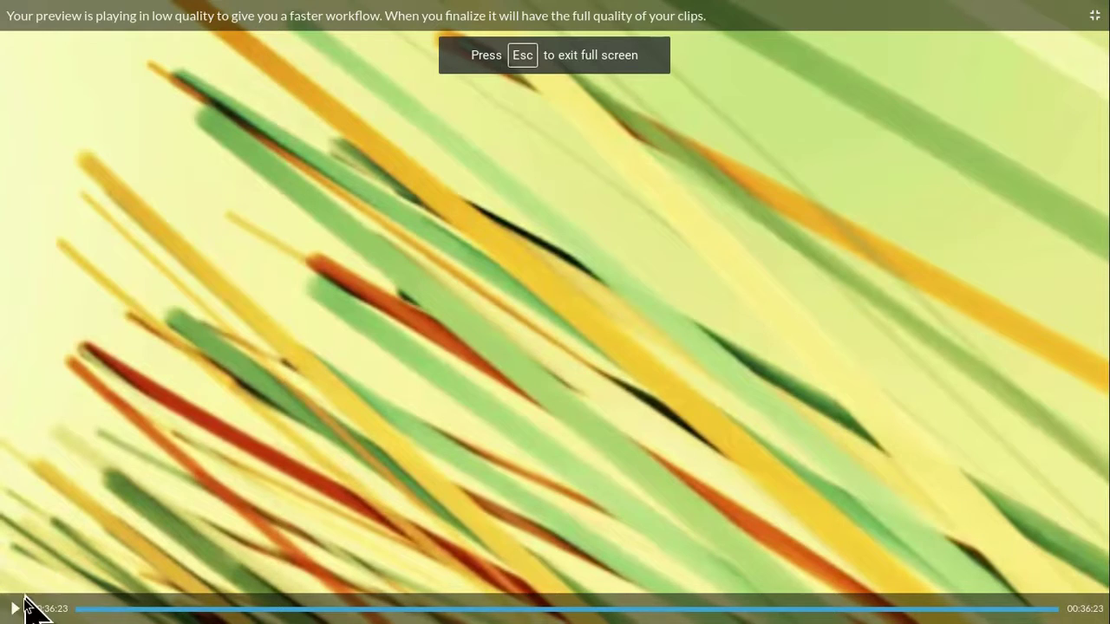
pyautogui.click(15, 610)
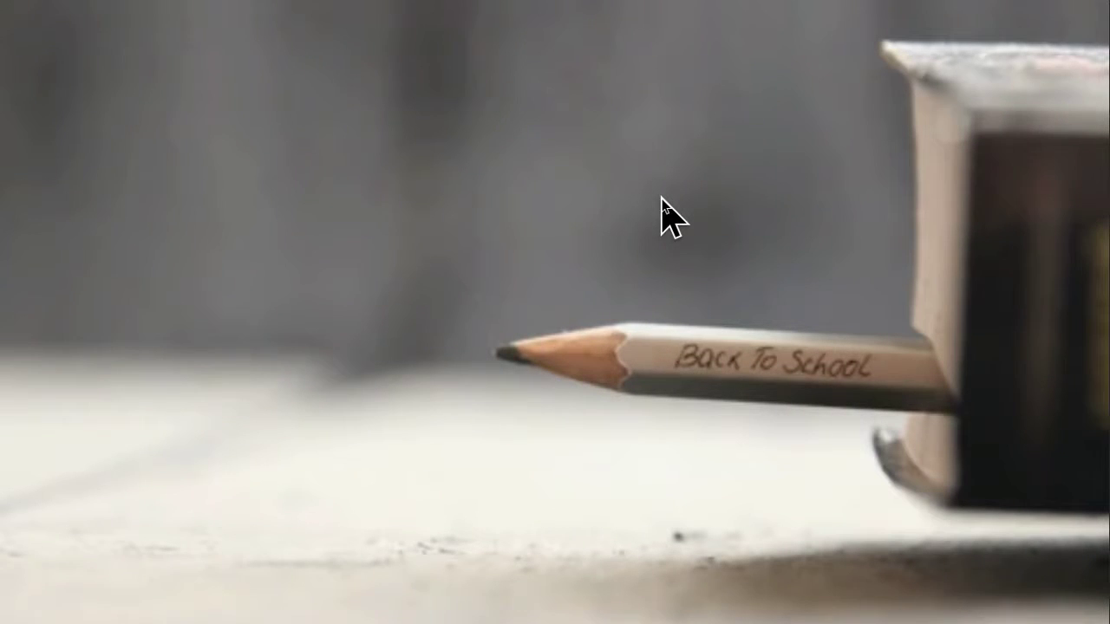
pyautogui.moveTo(844, 412)
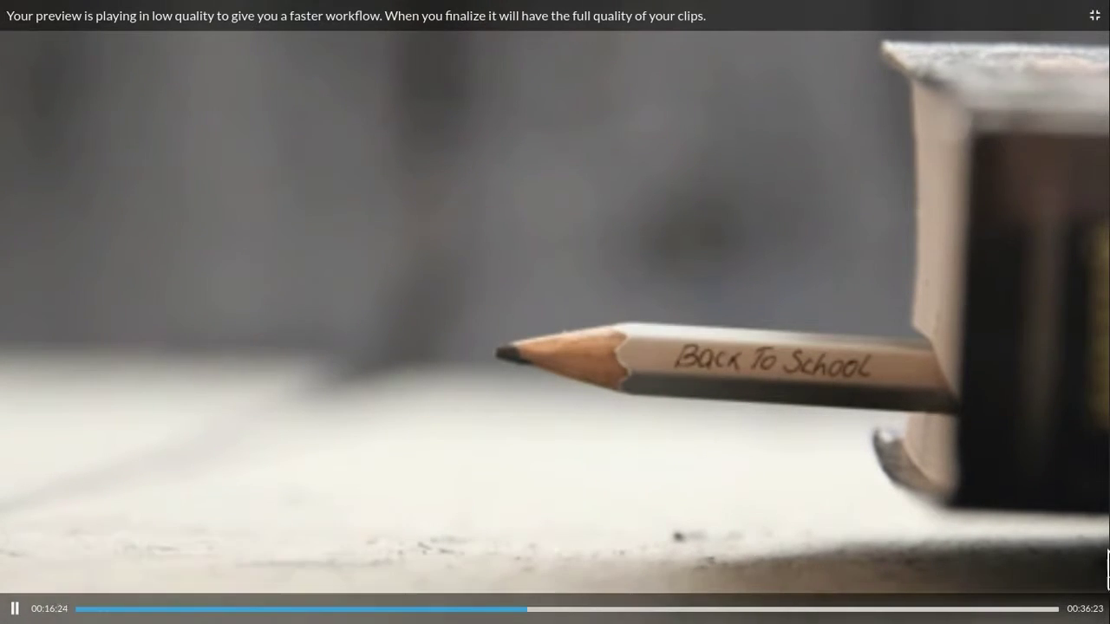
pyautogui.click(1094, 15)
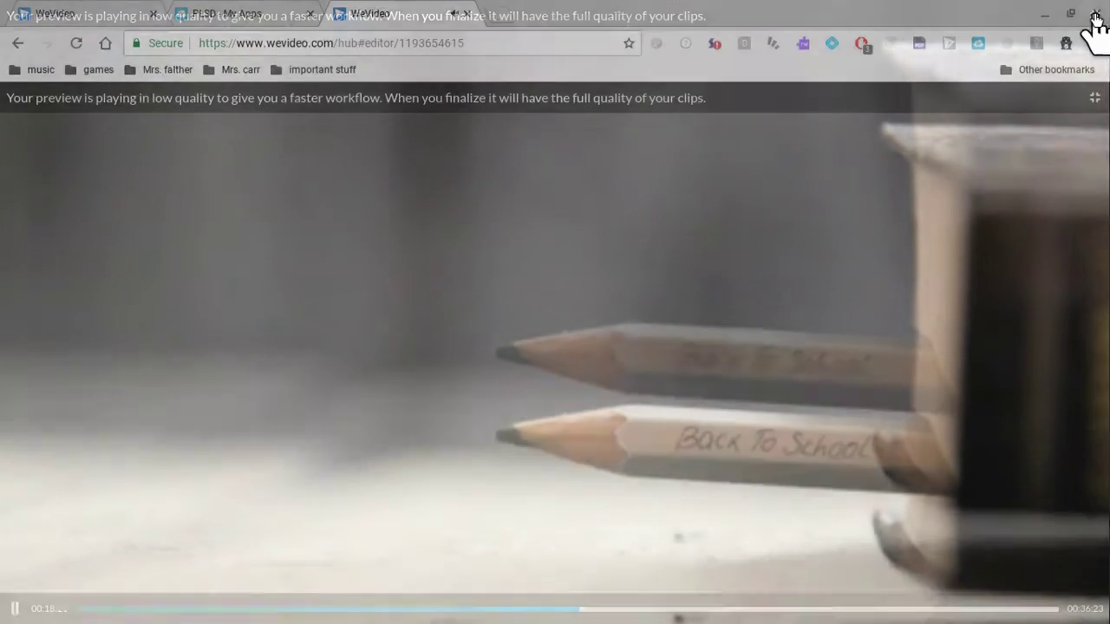
pyautogui.press('Escape')
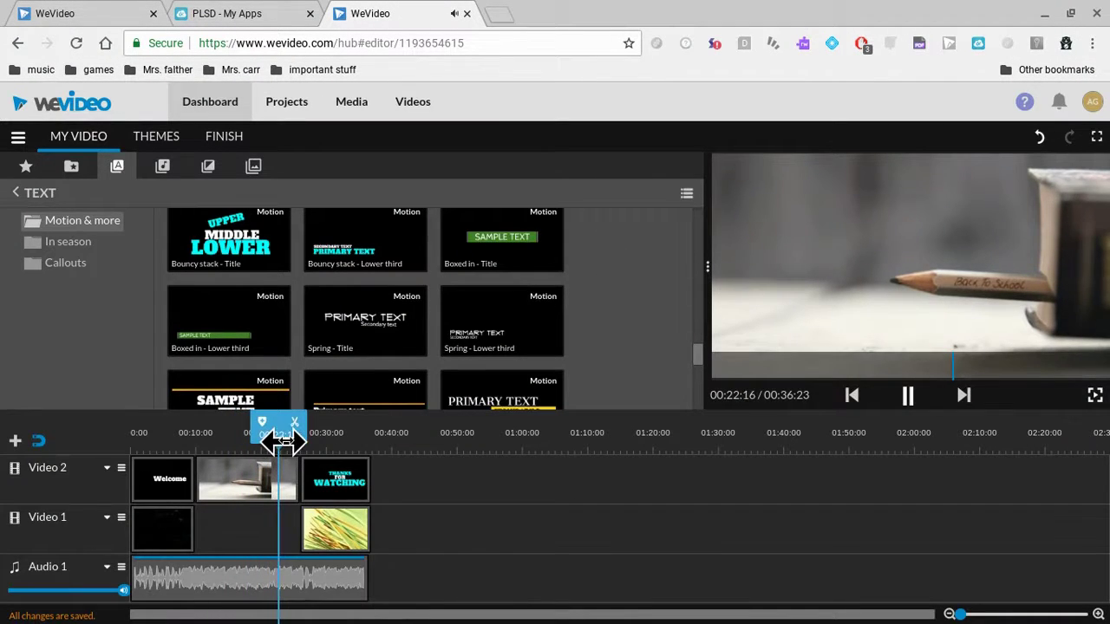
pyautogui.click(908, 396)
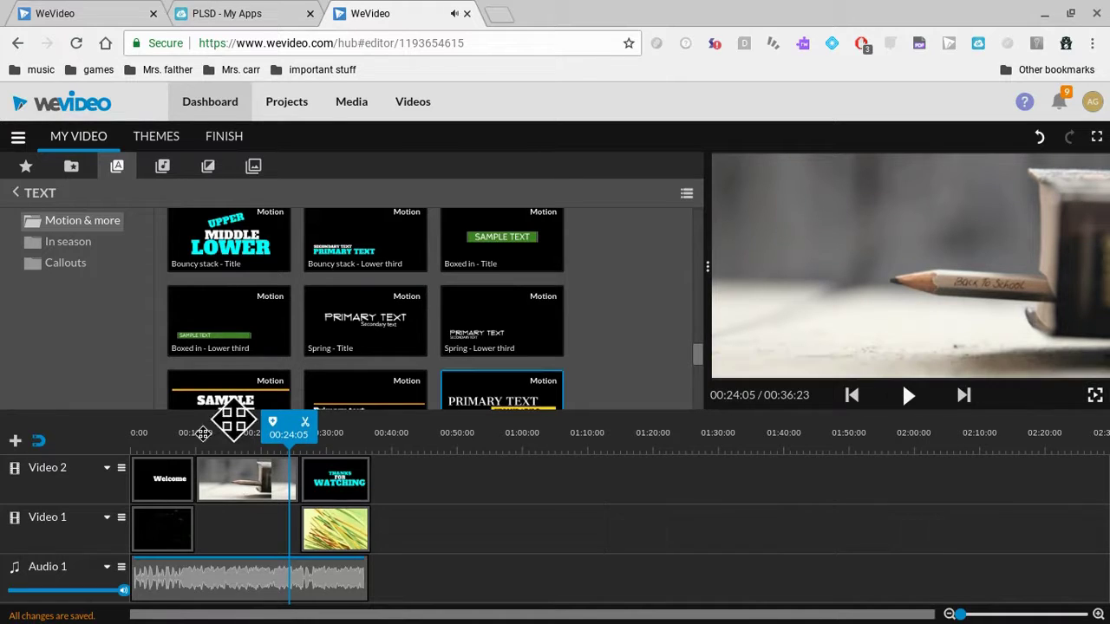
# - Replace the school clip on Video 2 with the Over Ocean clip from a stock media search for ocean
pyautogui.click(230, 485)
pyautogui.moveTo(231, 484); pyautogui.dragTo(818, 260)
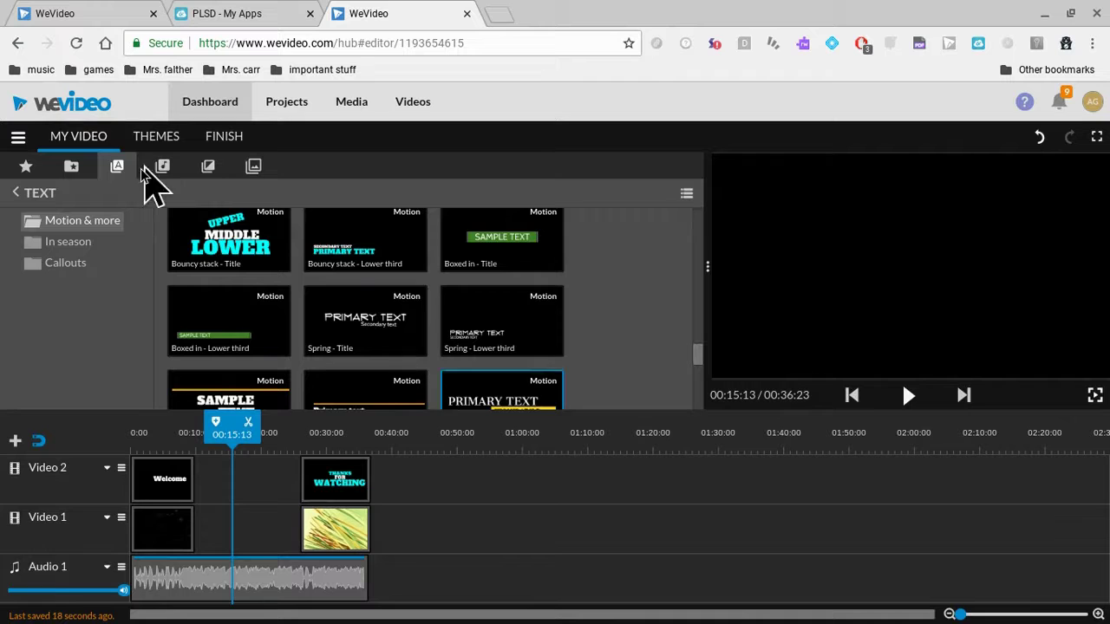
pyautogui.click(73, 167)
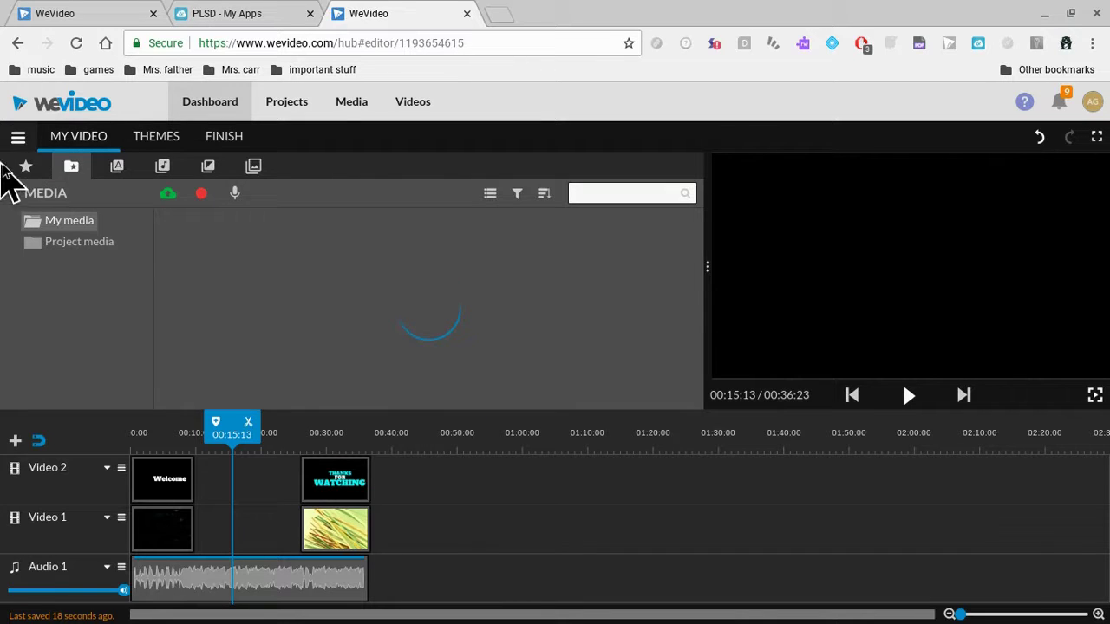
pyautogui.click(25, 165)
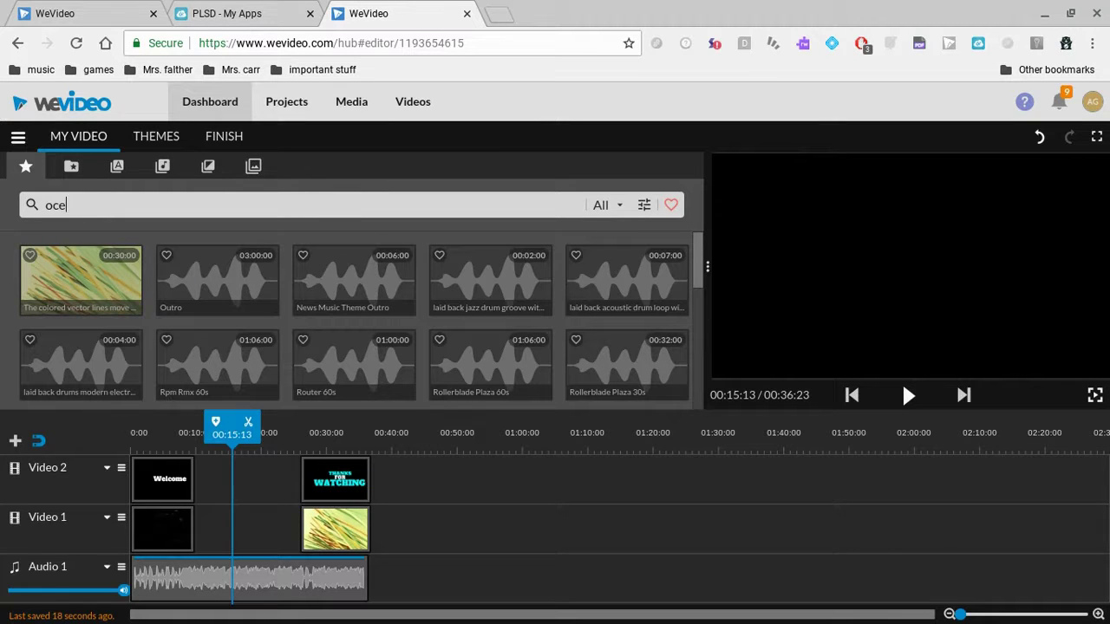
pyautogui.press('Return')
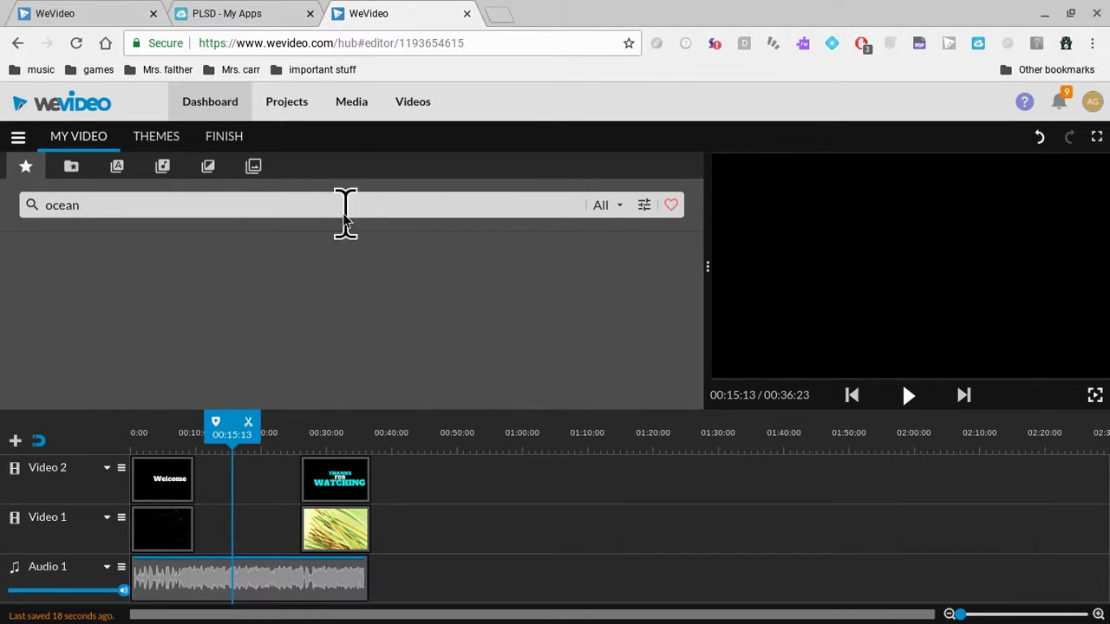
pyautogui.click(82, 277)
pyautogui.moveTo(83, 278); pyautogui.dragTo(214, 480)
# - Split the Over Ocean clip on Video 2 at 00:15:19 and remove its second part
pyautogui.click(247, 485)
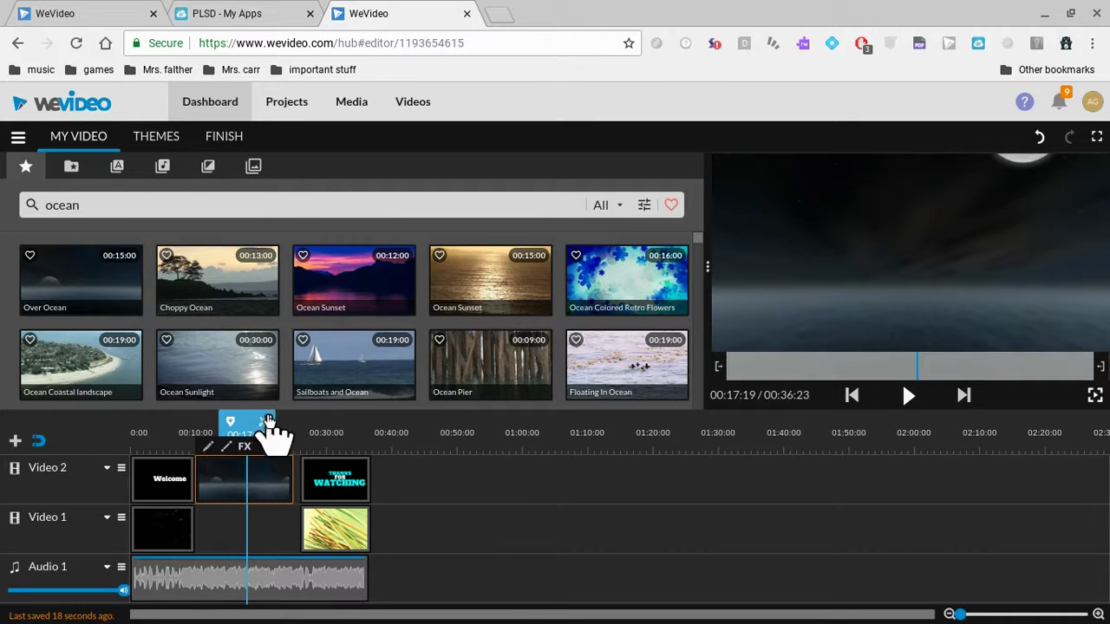
pyautogui.moveTo(242, 425); pyautogui.dragTo(233, 425)
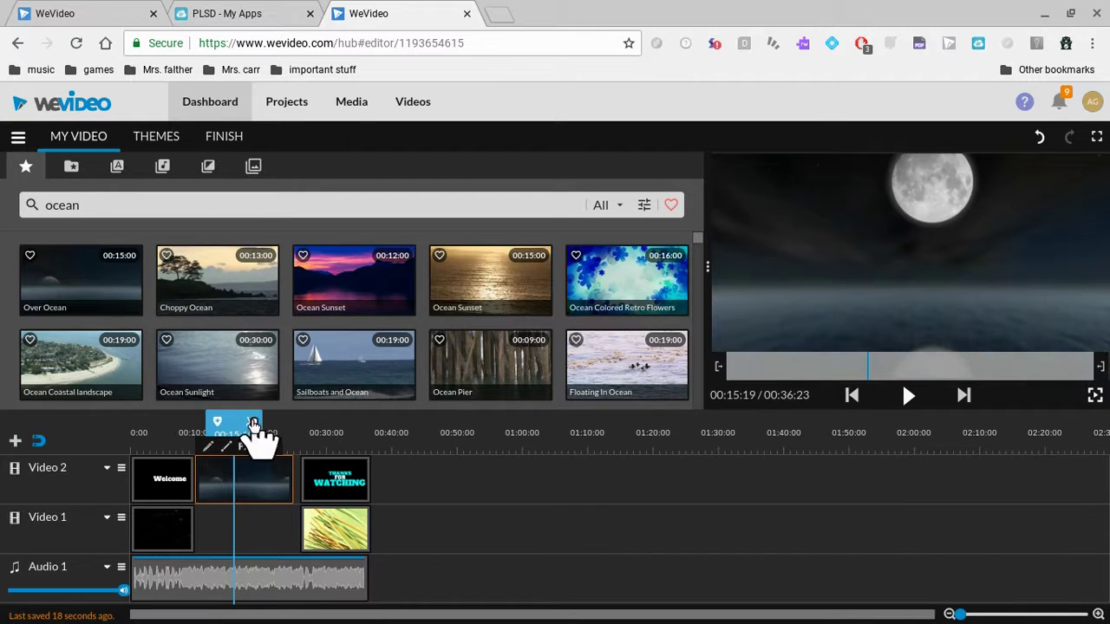
pyautogui.click(252, 423)
pyautogui.moveTo(269, 481); pyautogui.dragTo(1035, 310)
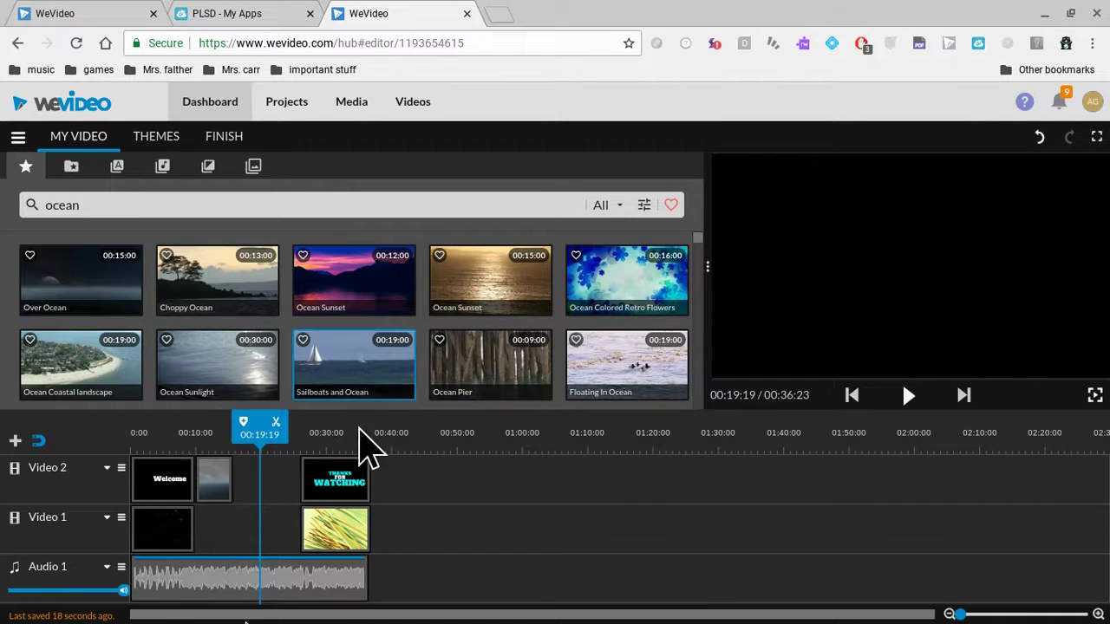
# - Extend the Audio 1 music to about 00:42:13 and move the outro title and its background to the music's end
pyautogui.click(360, 574)
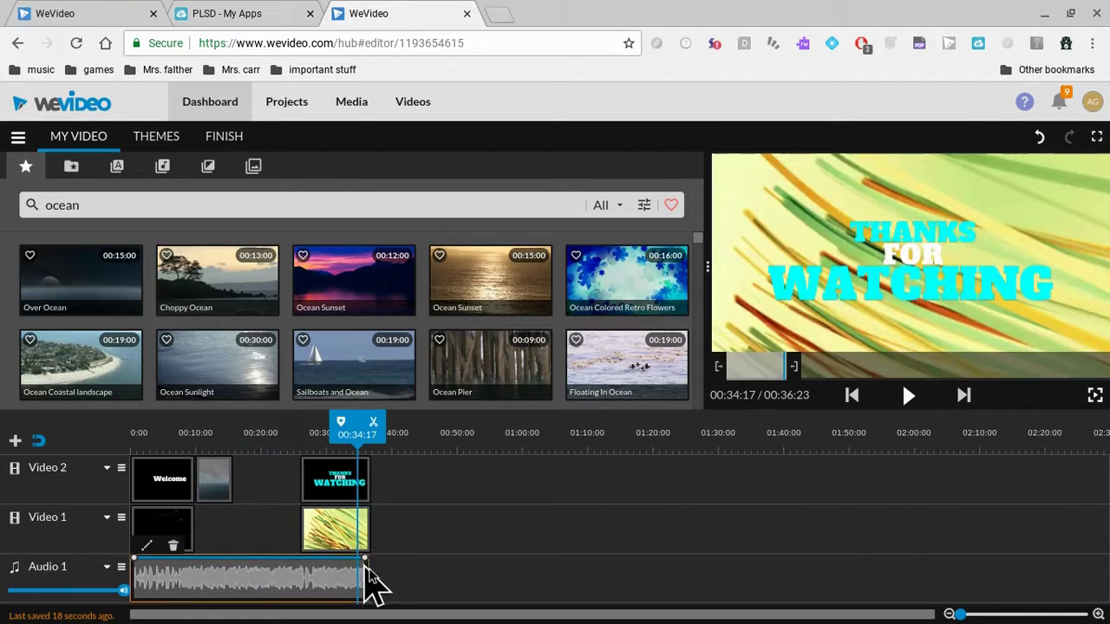
pyautogui.moveTo(360, 574); pyautogui.dragTo(404, 582)
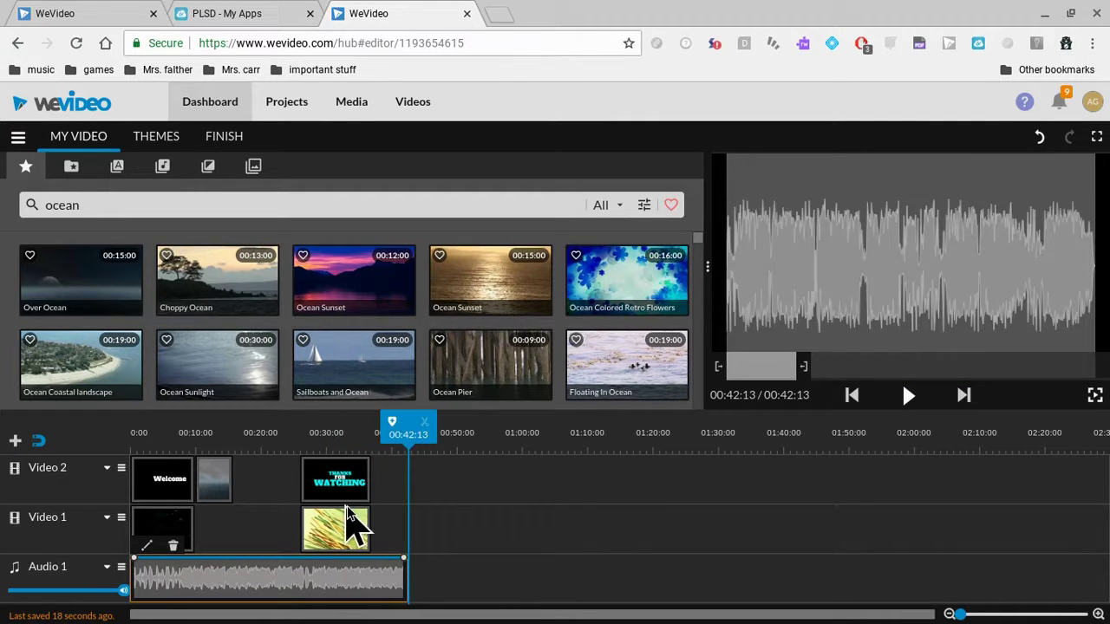
pyautogui.moveTo(342, 495); pyautogui.dragTo(389, 525)
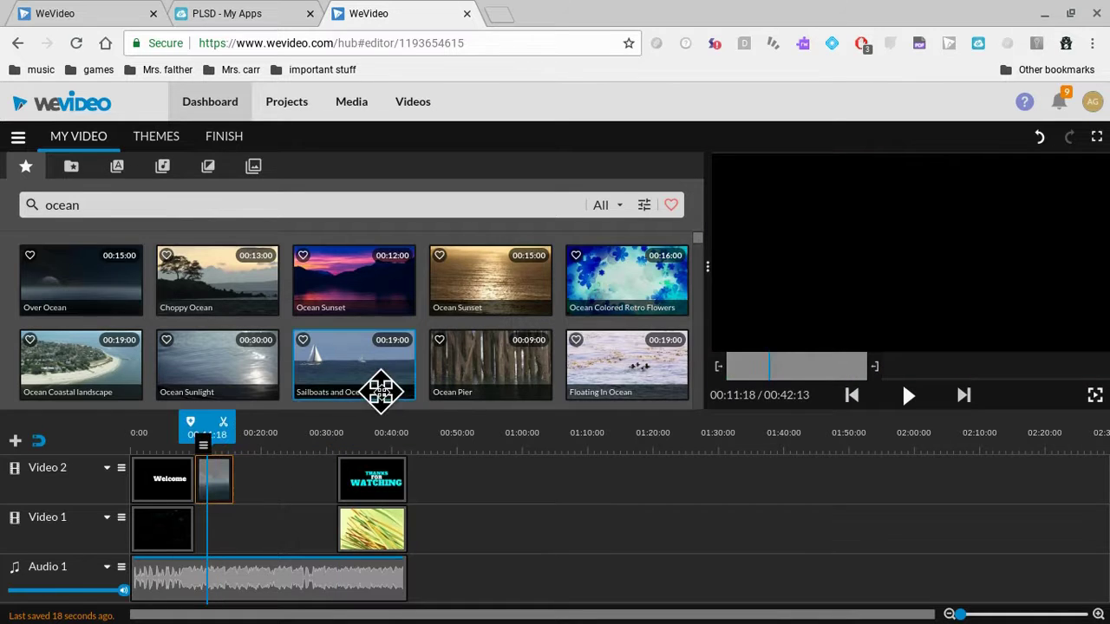
# - Replace the shortened ocean clip with a fresh Over Ocean clip, split it at 00:18:07 and remove the second part
pyautogui.moveTo(209, 493); pyautogui.dragTo(969, 322)
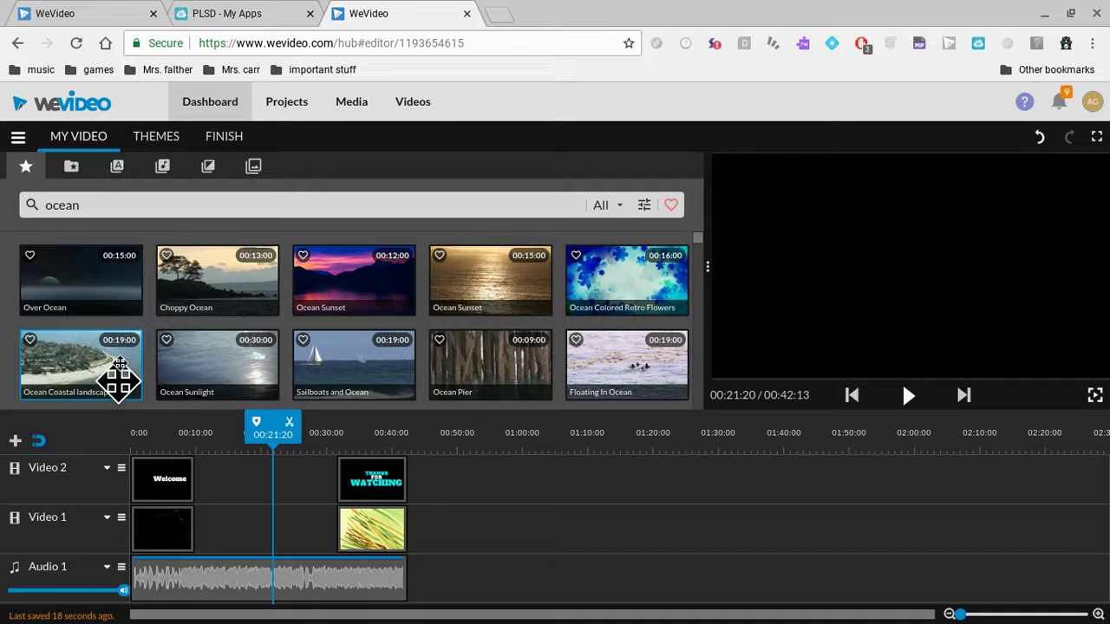
pyautogui.click(116, 289)
pyautogui.moveTo(64, 287); pyautogui.dragTo(250, 477)
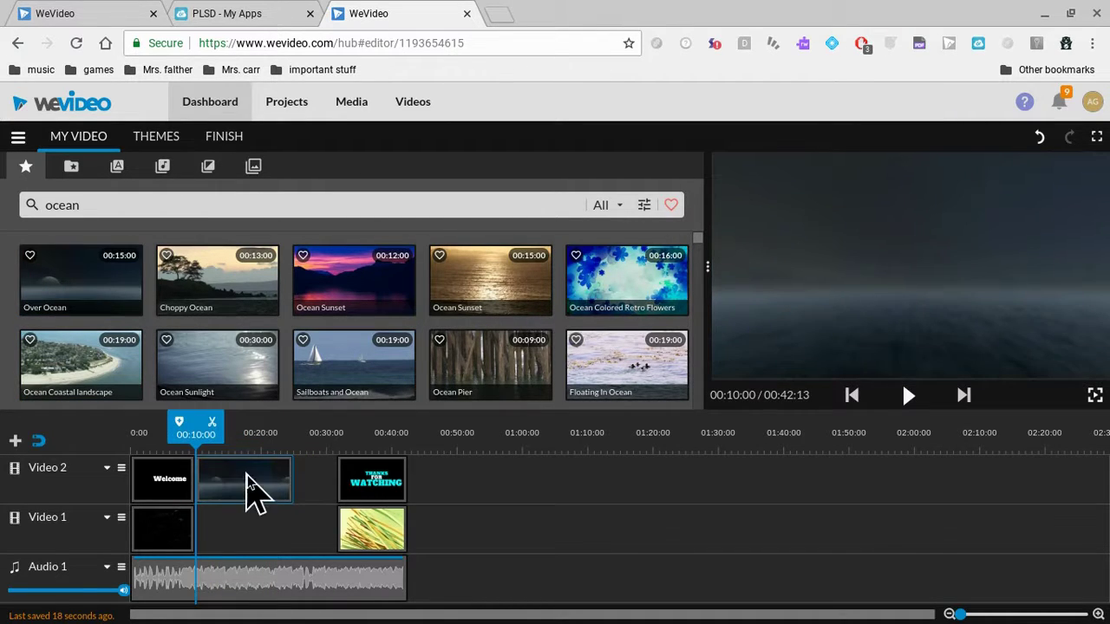
pyautogui.click(251, 477)
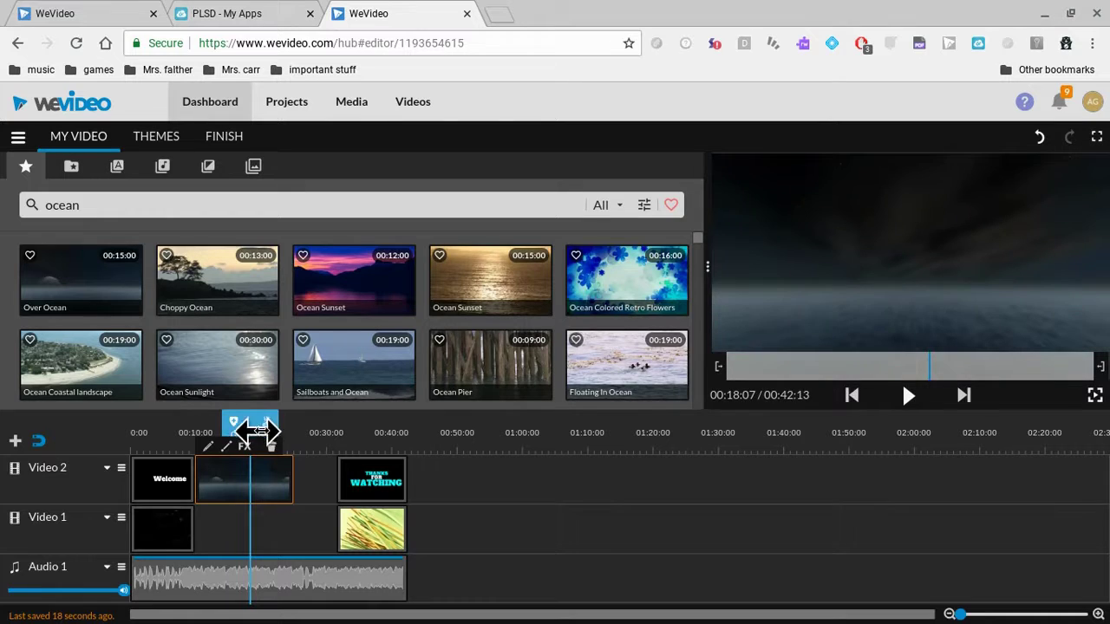
pyautogui.click(264, 423)
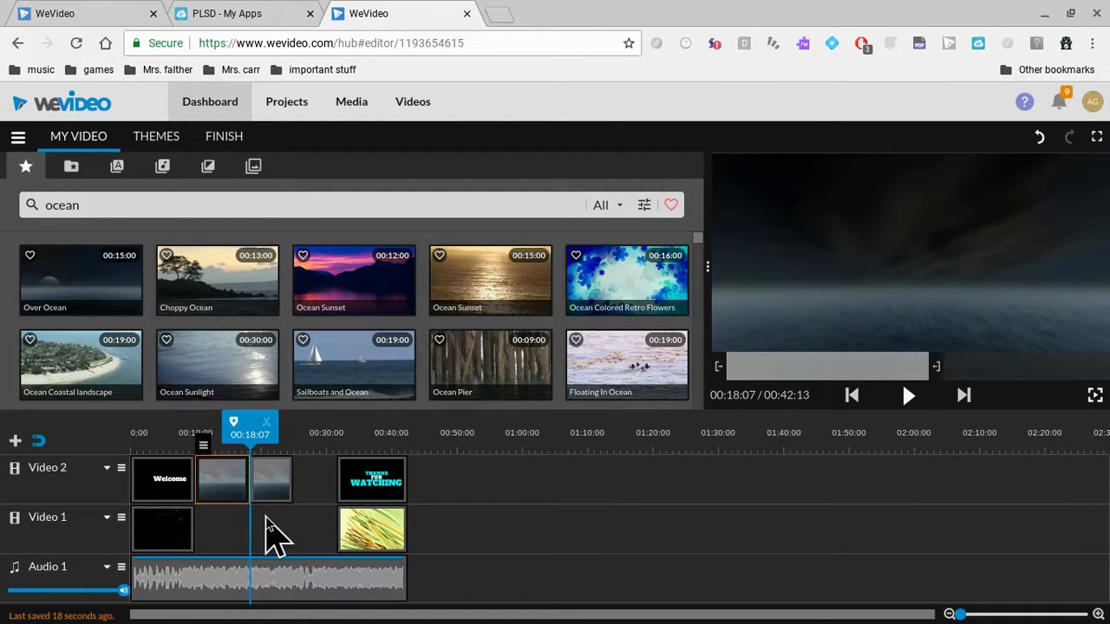
pyautogui.moveTo(272, 491); pyautogui.dragTo(1006, 295)
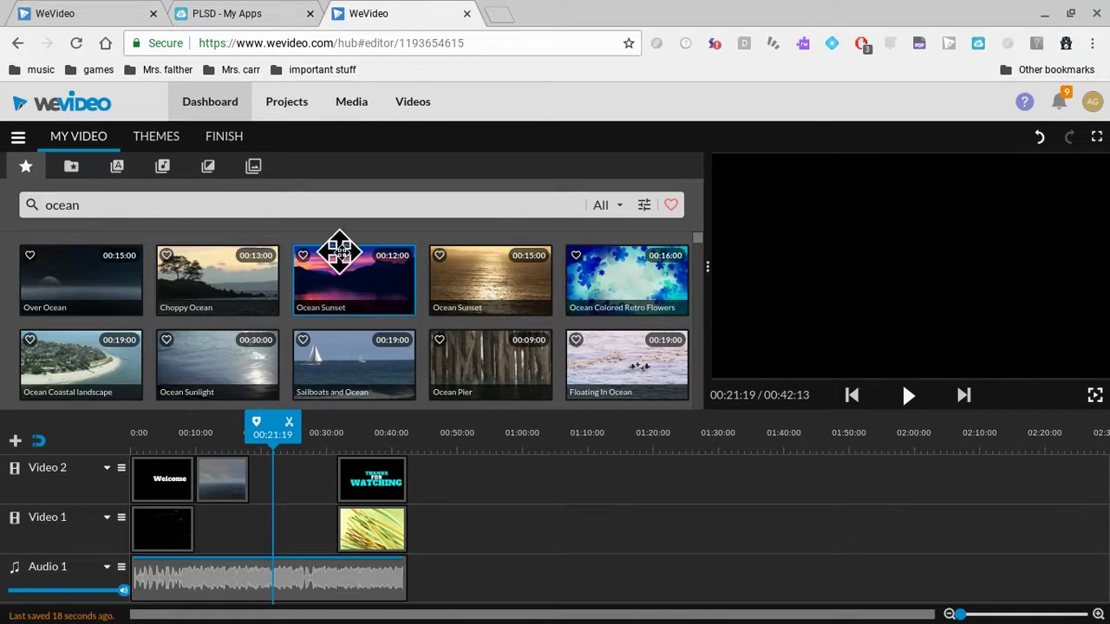
# - Add the Slides - Title motion text to Video 2 directly after the ocean clip
pyautogui.click(118, 167)
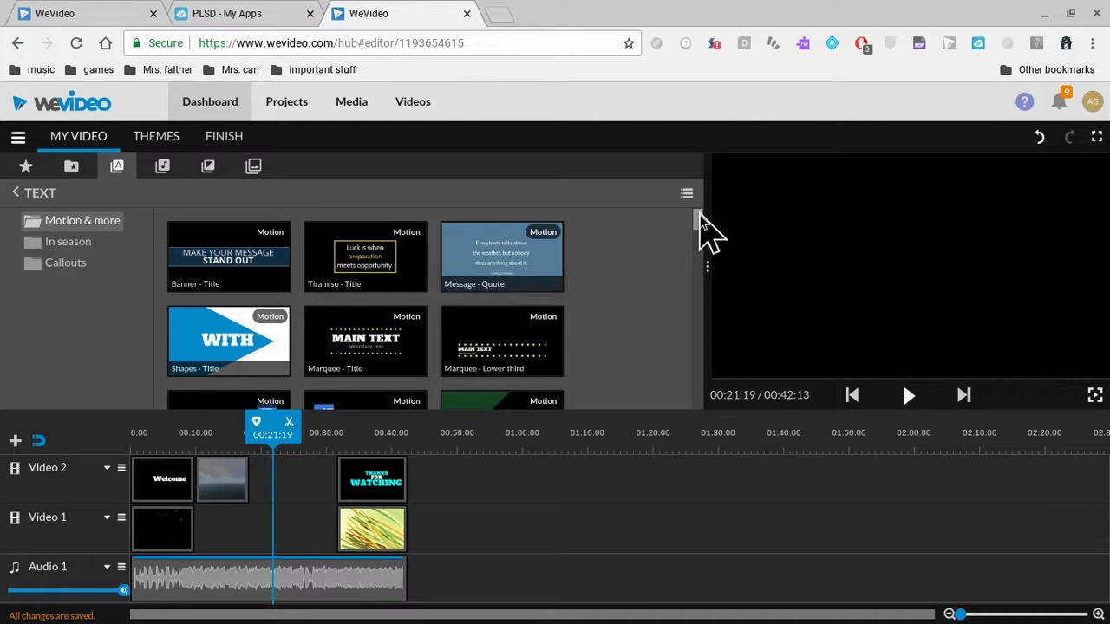
pyautogui.moveTo(698, 218); pyautogui.dragTo(700, 302)
pyautogui.click(501, 241)
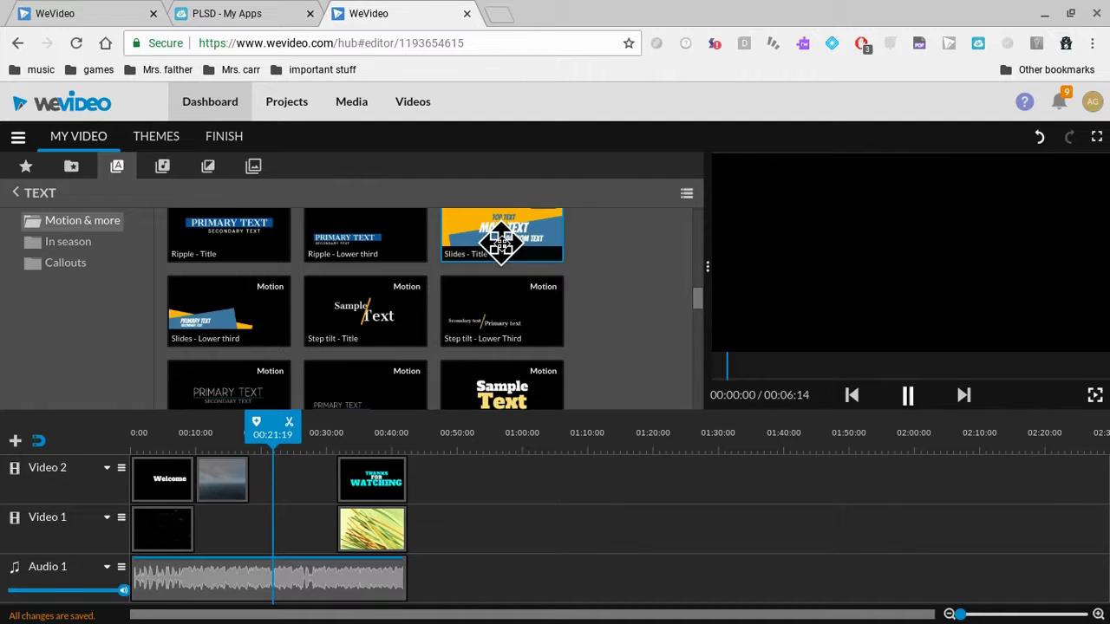
pyautogui.moveTo(334, 611); pyautogui.dragTo(279, 499)
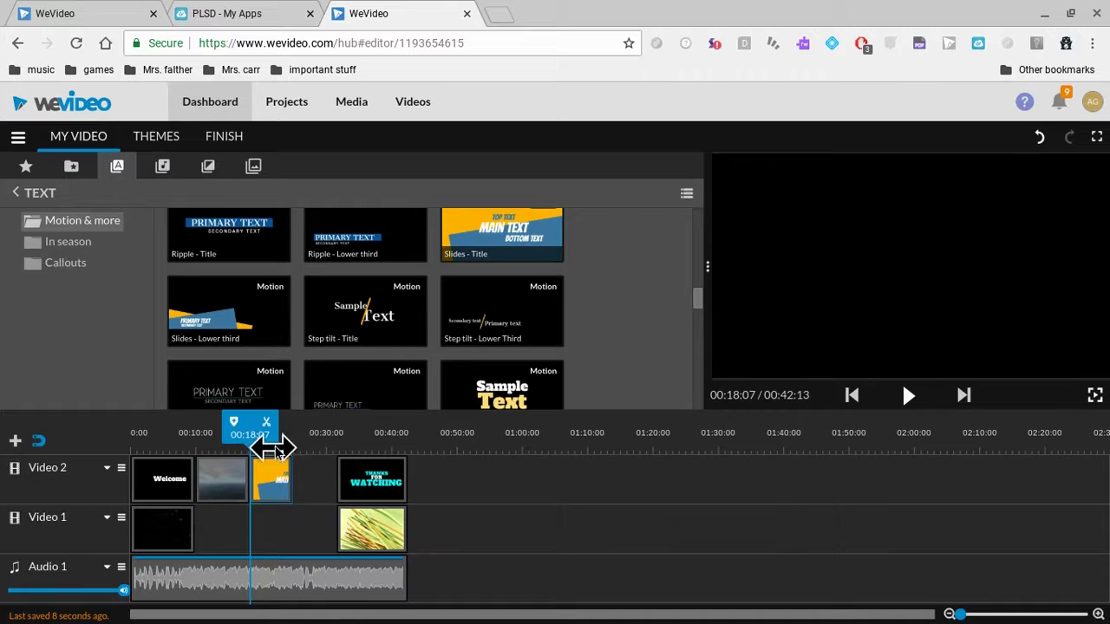
# - Change the Slides title's three text lines to "The", "ocean is" and "cool"
pyautogui.click(277, 488)
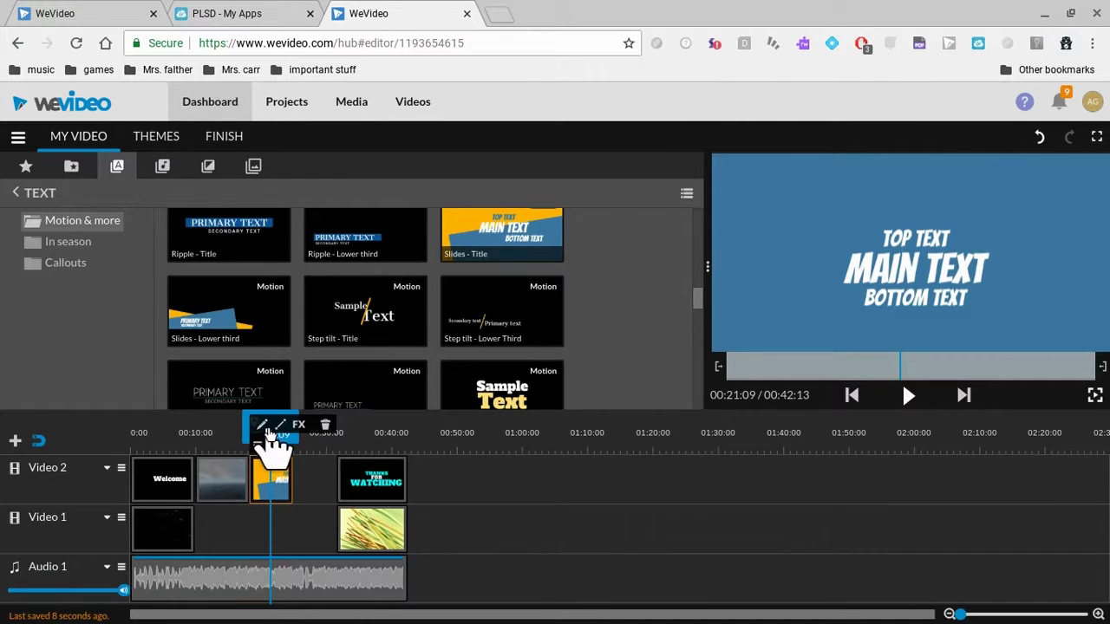
pyautogui.click(263, 425)
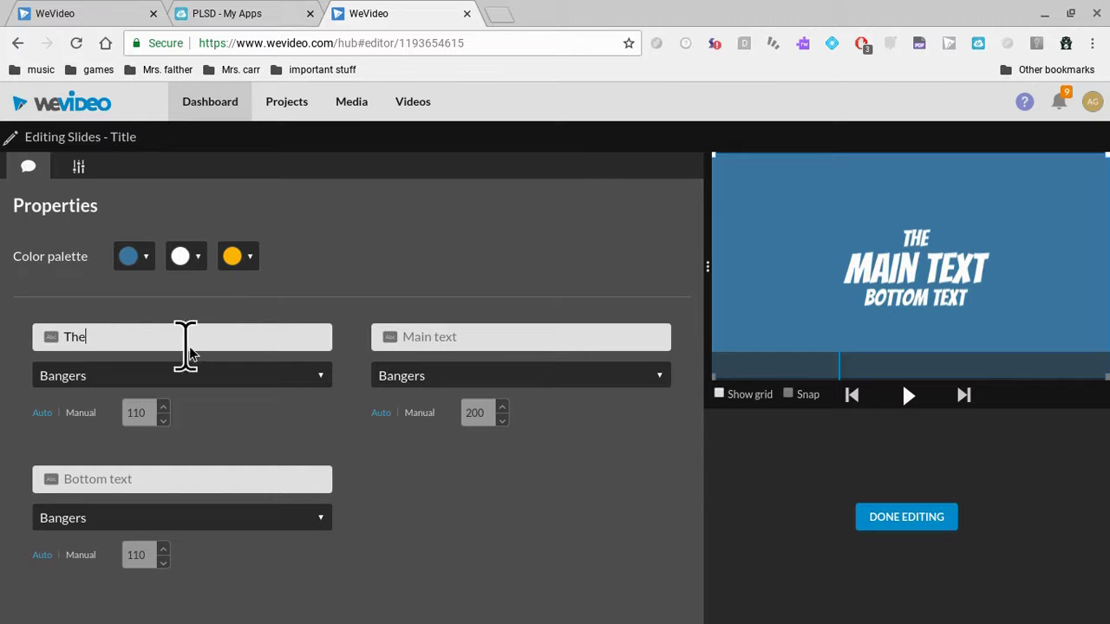
pyautogui.click(434, 341)
pyautogui.write('ocea')
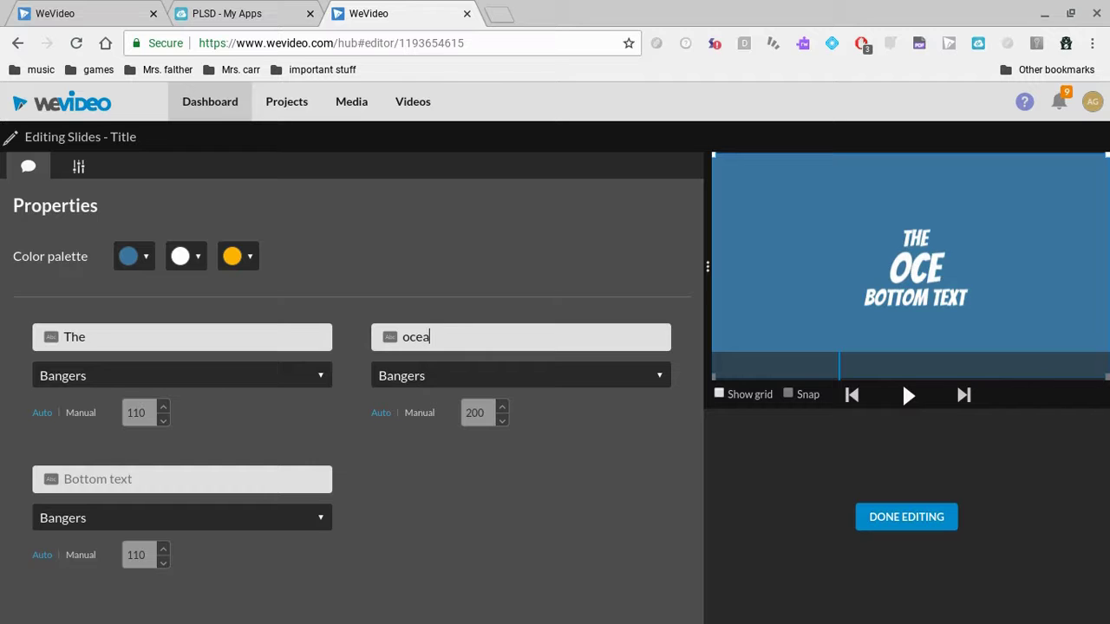
pyautogui.write('n')
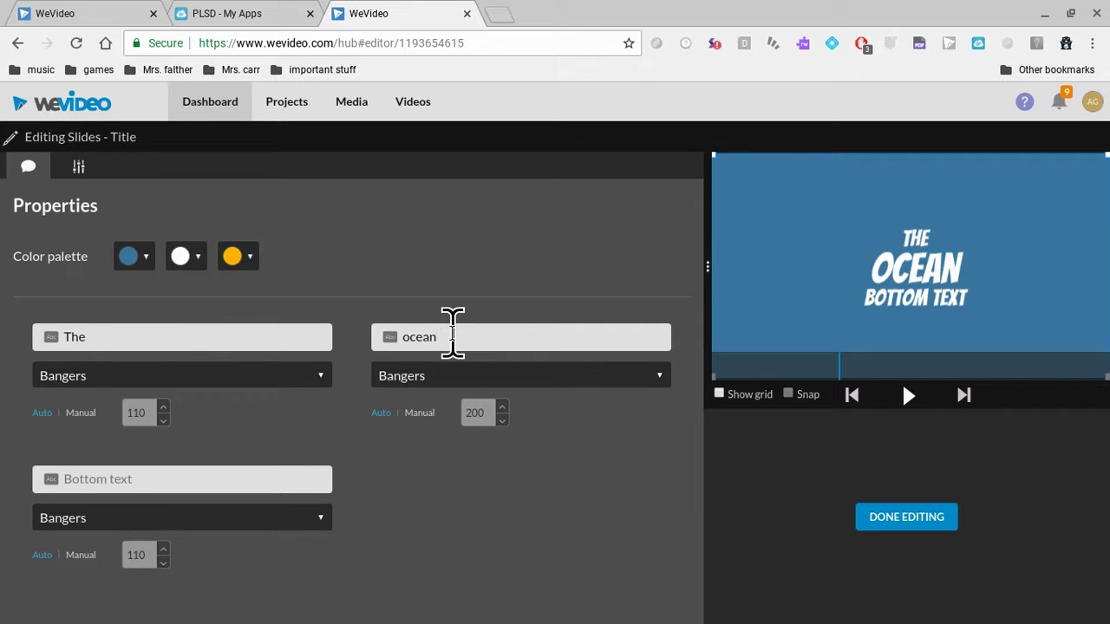
pyautogui.write('is')
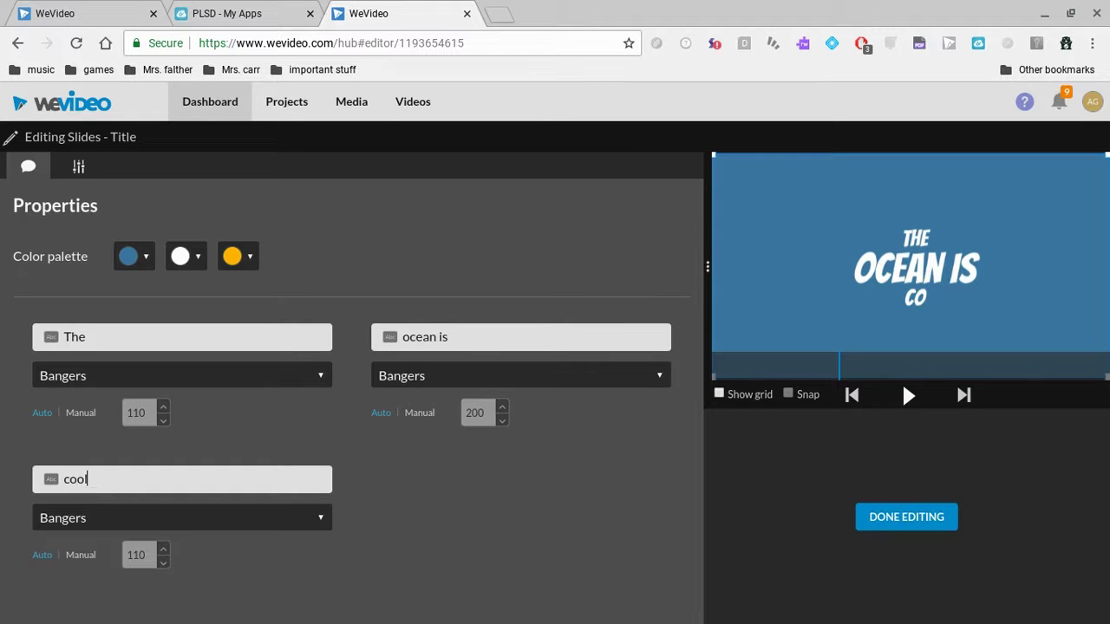
pyautogui.click(877, 515)
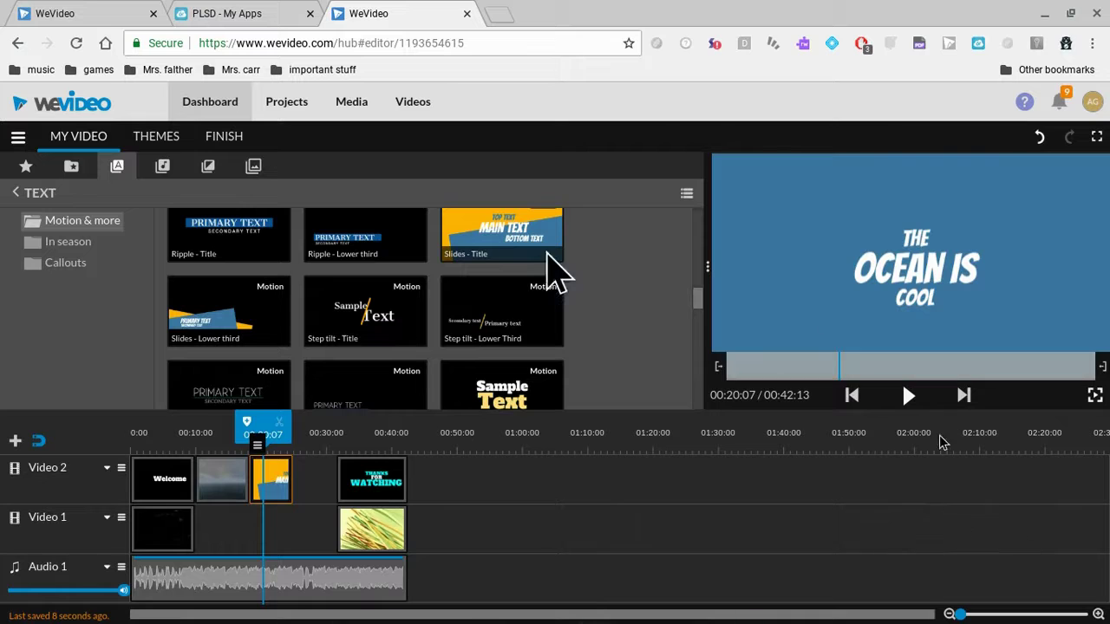
# - Shorten the ocean clip to end at 00:14:17 and move the Slides title up against it
pyautogui.click(220, 486)
pyautogui.moveTo(245, 485); pyautogui.dragTo(221, 484)
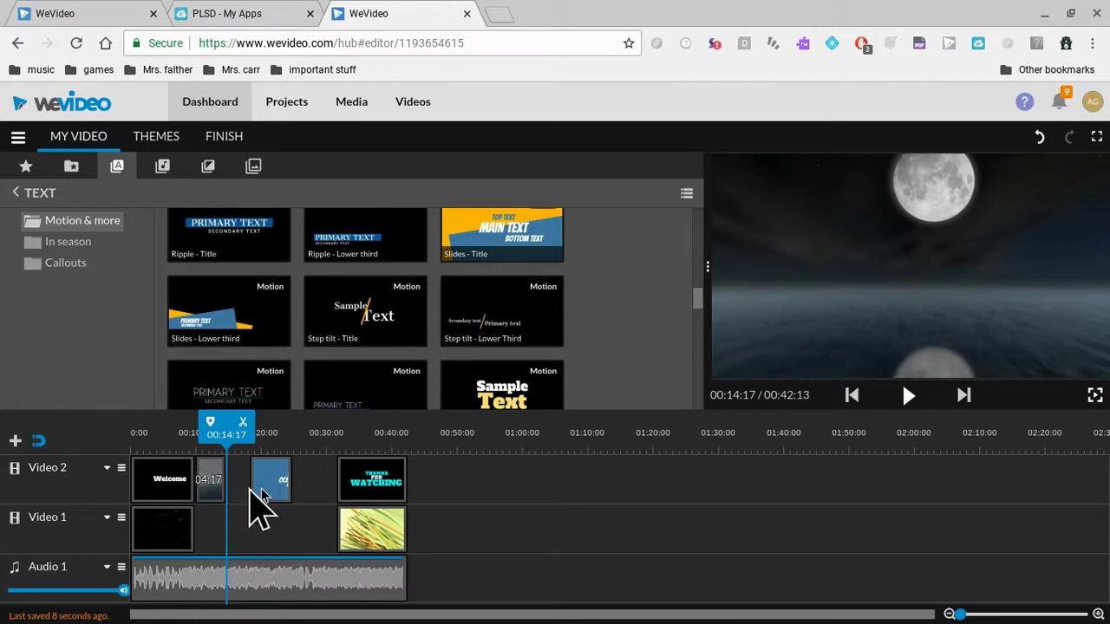
pyautogui.click(278, 437)
pyautogui.click(137, 436)
pyautogui.moveTo(135, 469); pyautogui.dragTo(153, 488)
pyautogui.moveTo(270, 490); pyautogui.dragTo(249, 484)
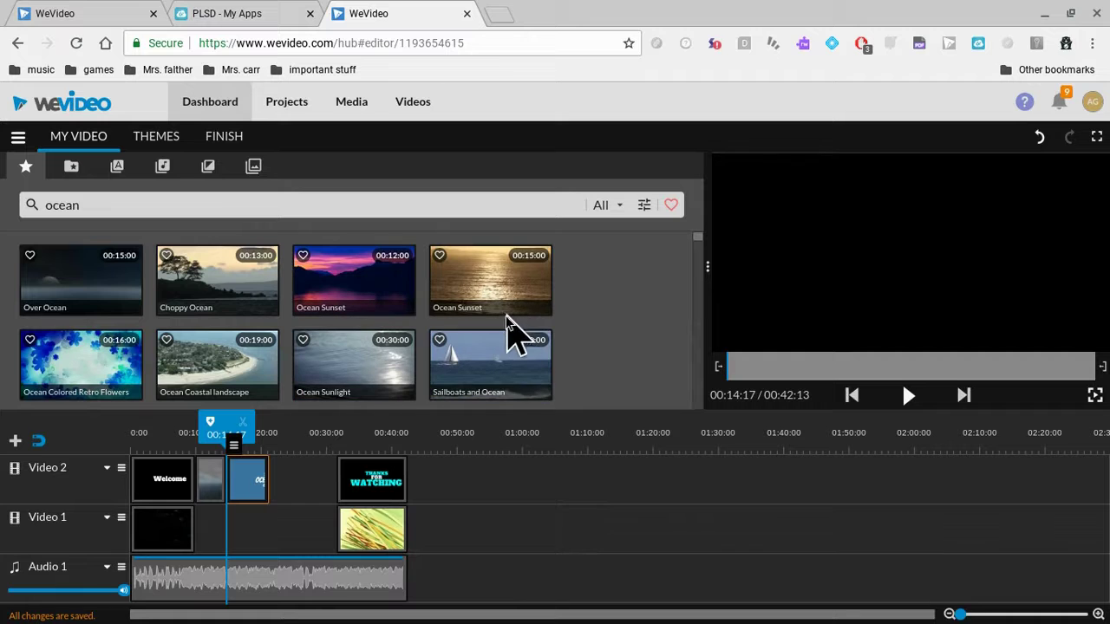
# - Add the Parasail Boat Floating in Ocean clip to Video 2, filling the gap between the Slides title and the outro
pyautogui.moveTo(507, 300); pyautogui.dragTo(415, 389)
pyautogui.scroll(-5, 696, 247)
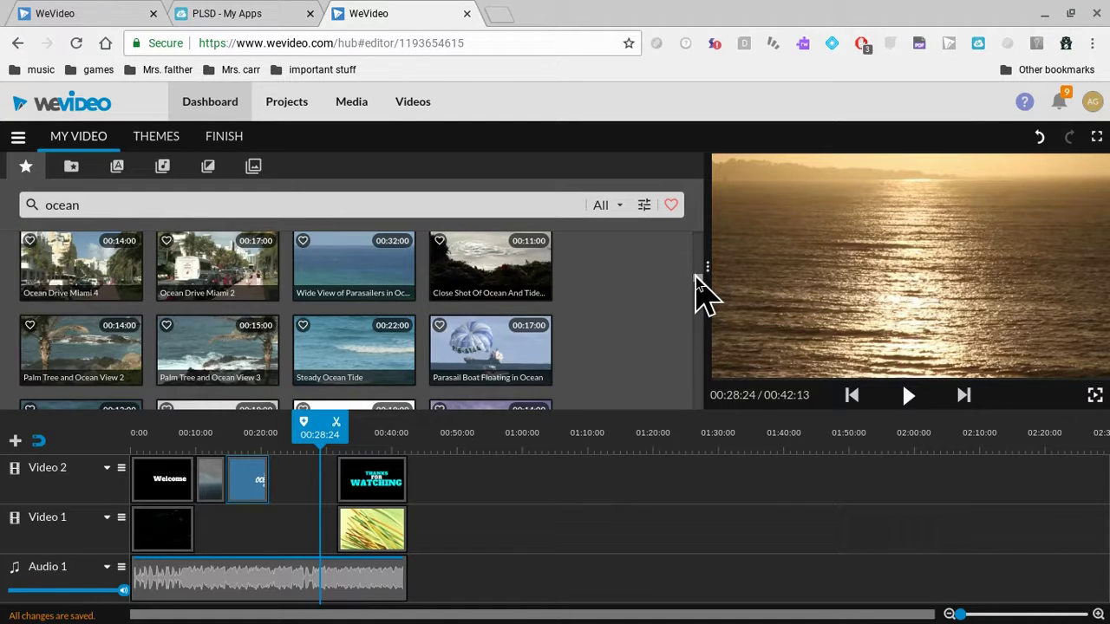
pyautogui.moveTo(460, 364); pyautogui.dragTo(404, 493)
pyautogui.moveTo(817, 506); pyautogui.dragTo(346, 497)
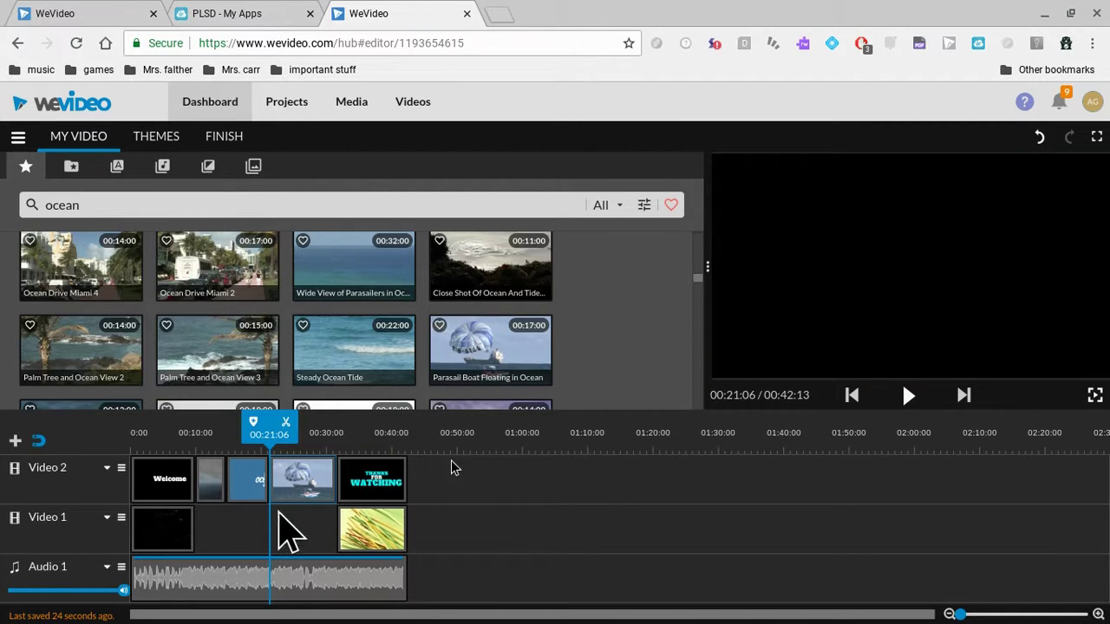
# - Preview the whole video in full screen from the beginning, then return to the editor
pyautogui.click(1095, 397)
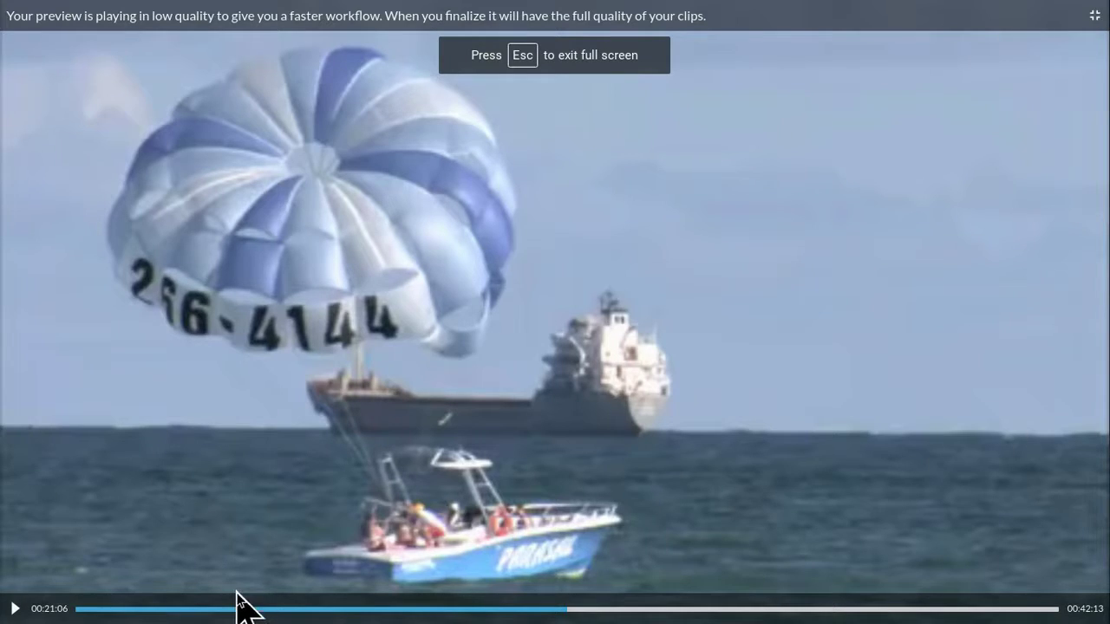
pyautogui.click(75, 610)
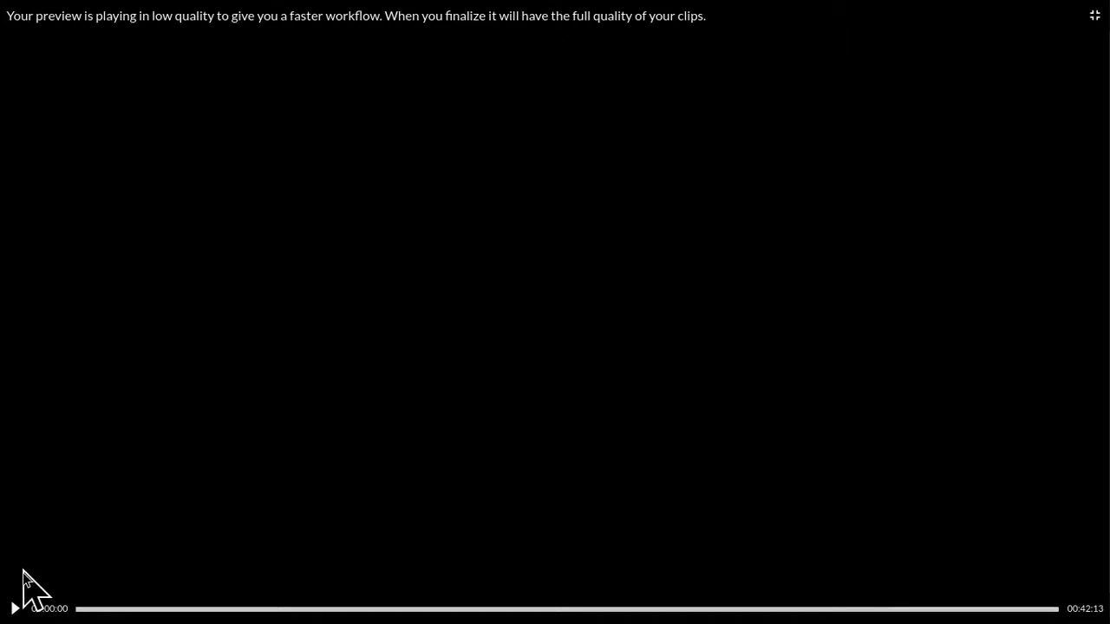
pyautogui.click(15, 610)
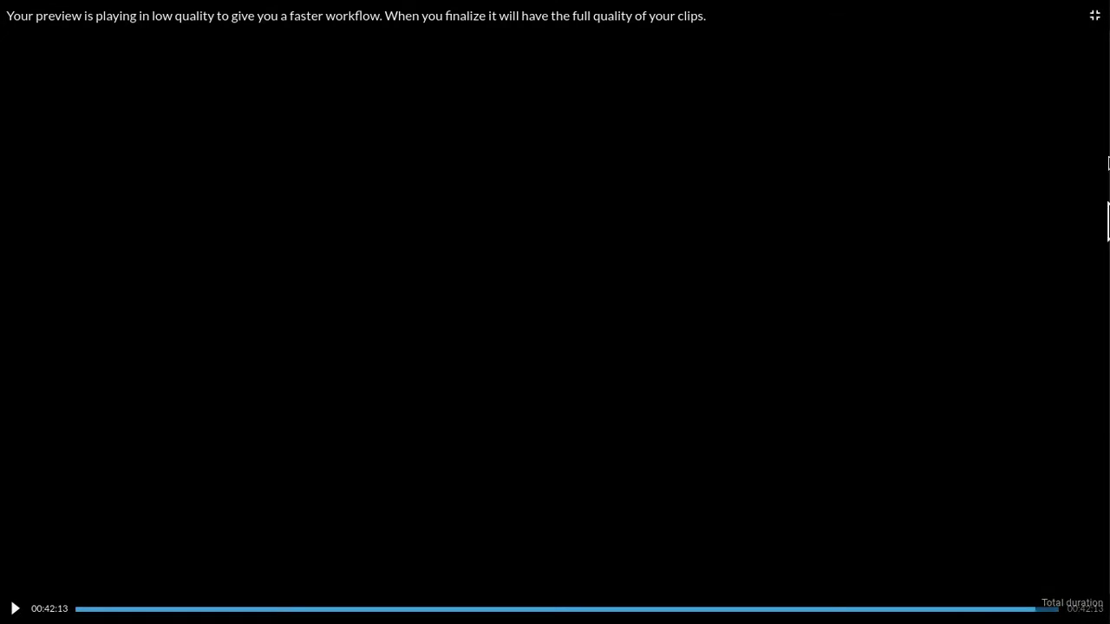
pyautogui.click(1094, 12)
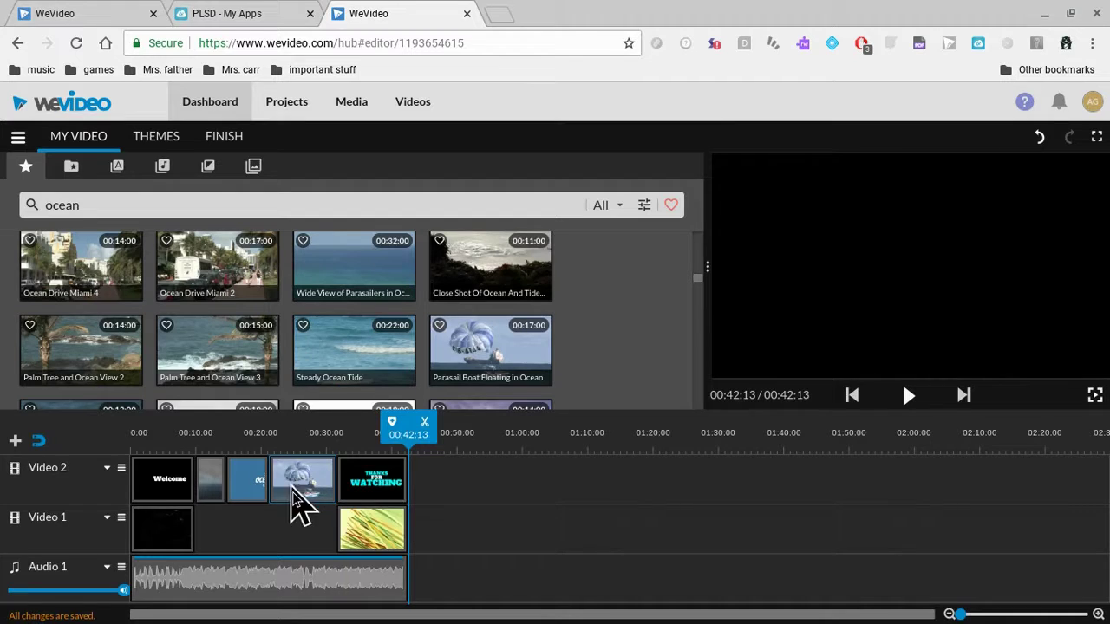
# - Replace the parasail clip on Video 2 with the sandy beach wave picture, sized to about 00:10:09 to fill the gap before the outro
pyautogui.click(296, 499)
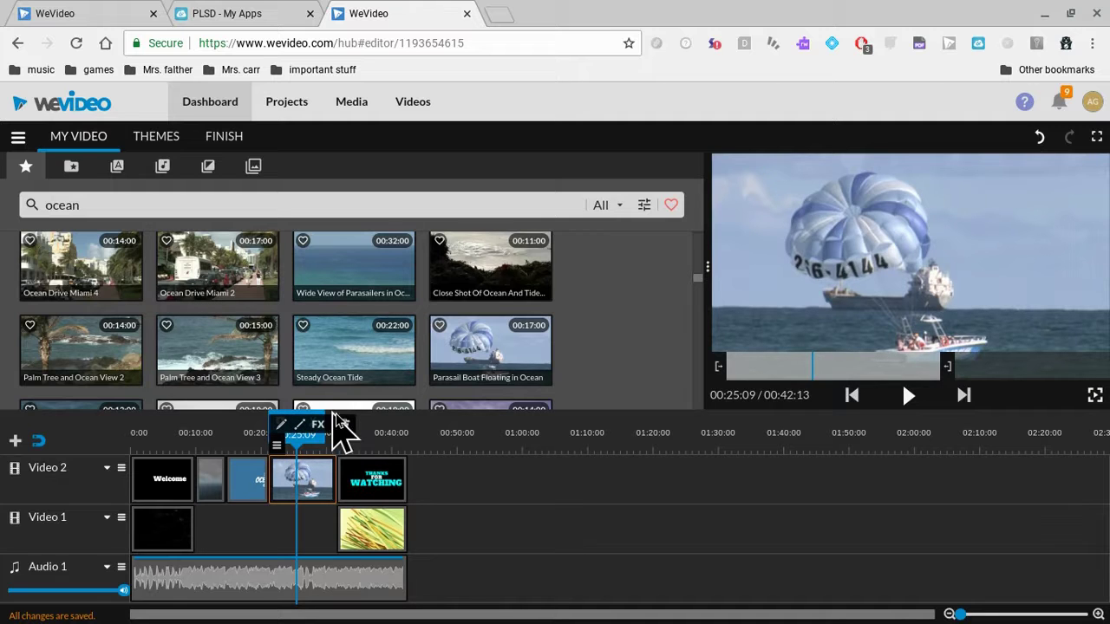
pyautogui.click(346, 425)
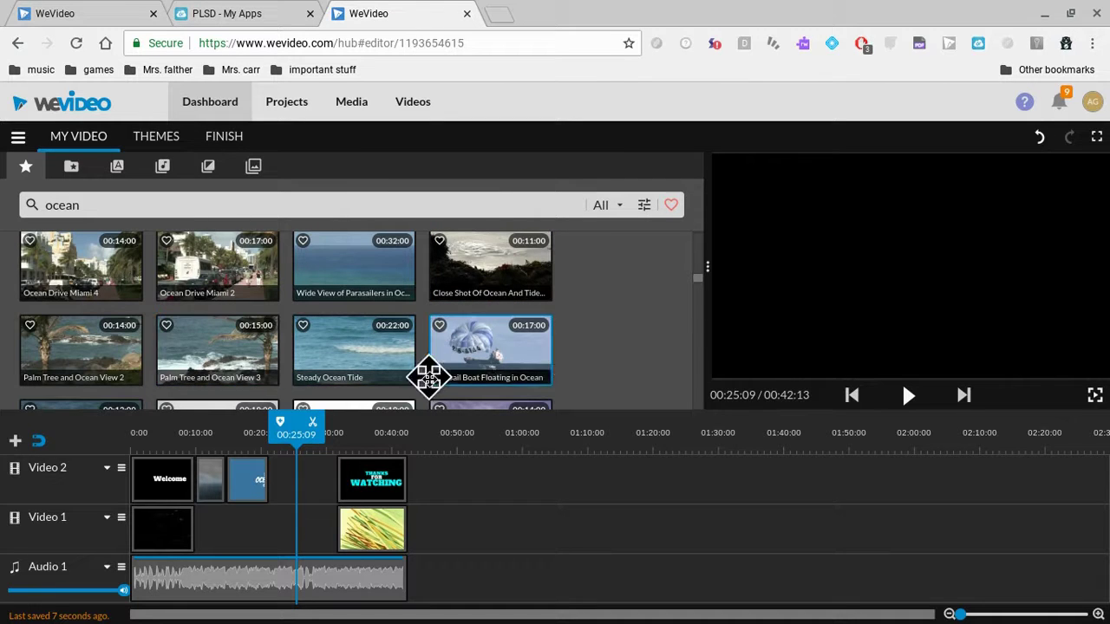
pyautogui.scroll(-10, 700, 295)
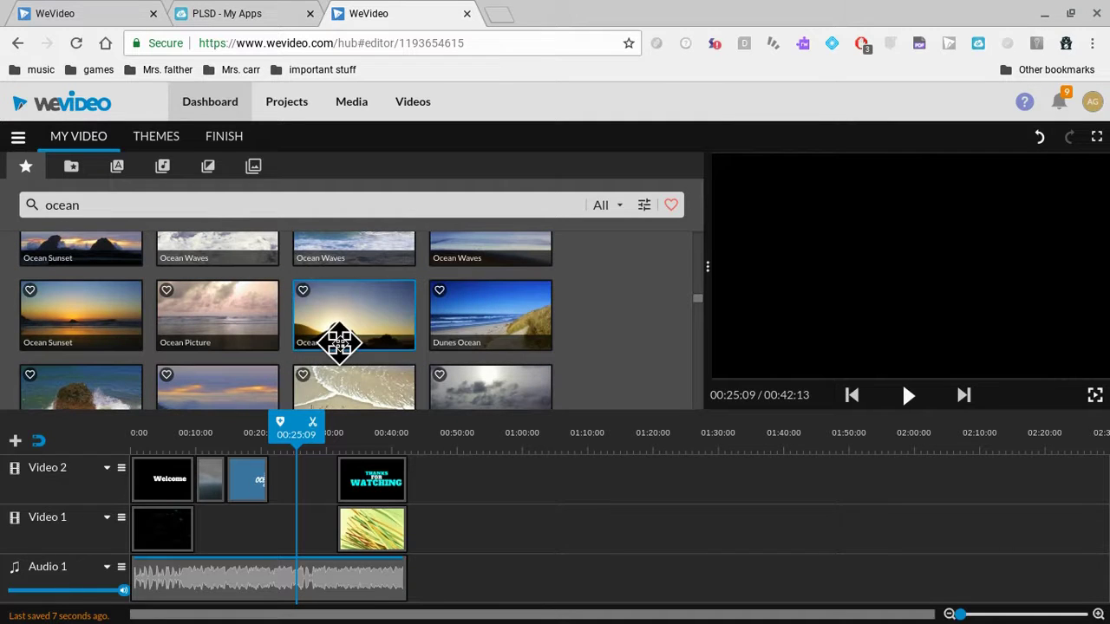
pyautogui.moveTo(347, 400); pyautogui.dragTo(340, 482)
pyautogui.click(298, 473)
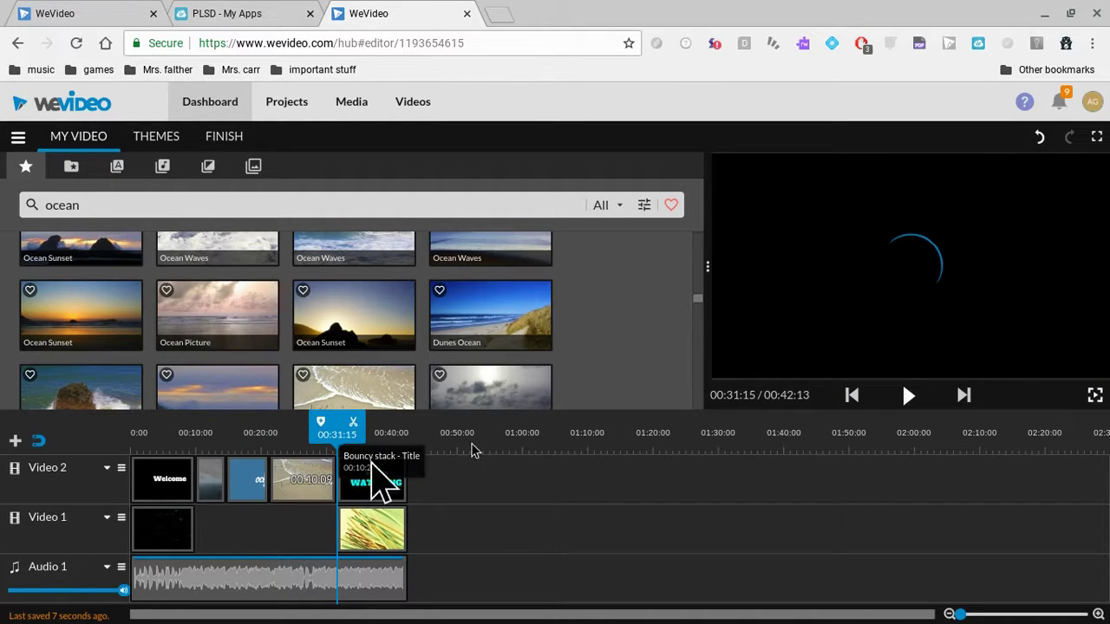
# - Play the edited video from the start in full screen
pyautogui.click(852, 400)
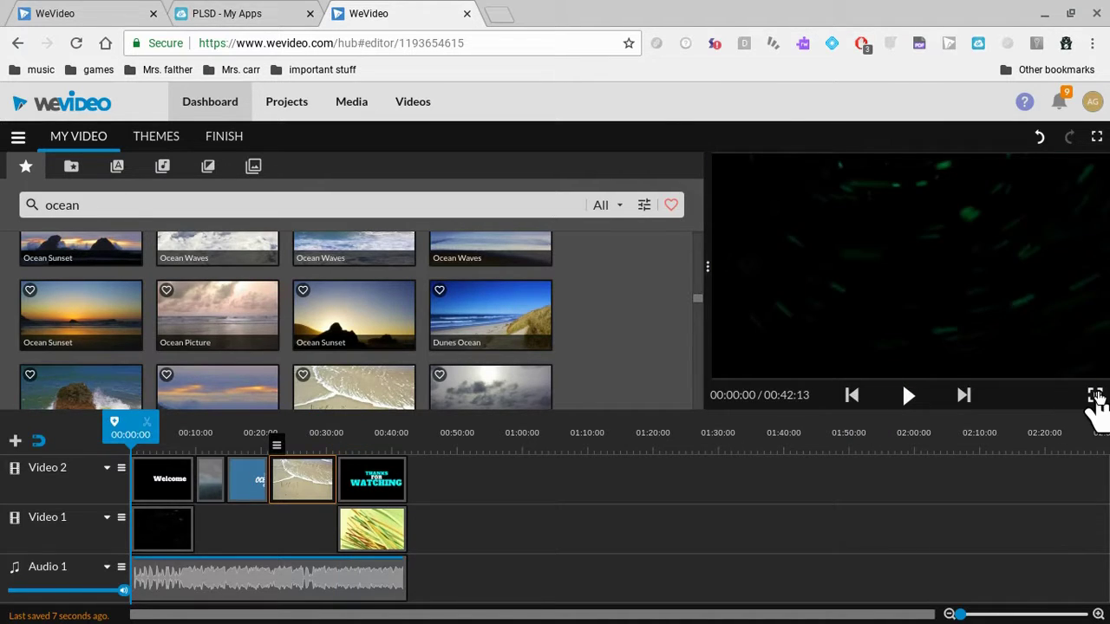
pyautogui.click(1094, 395)
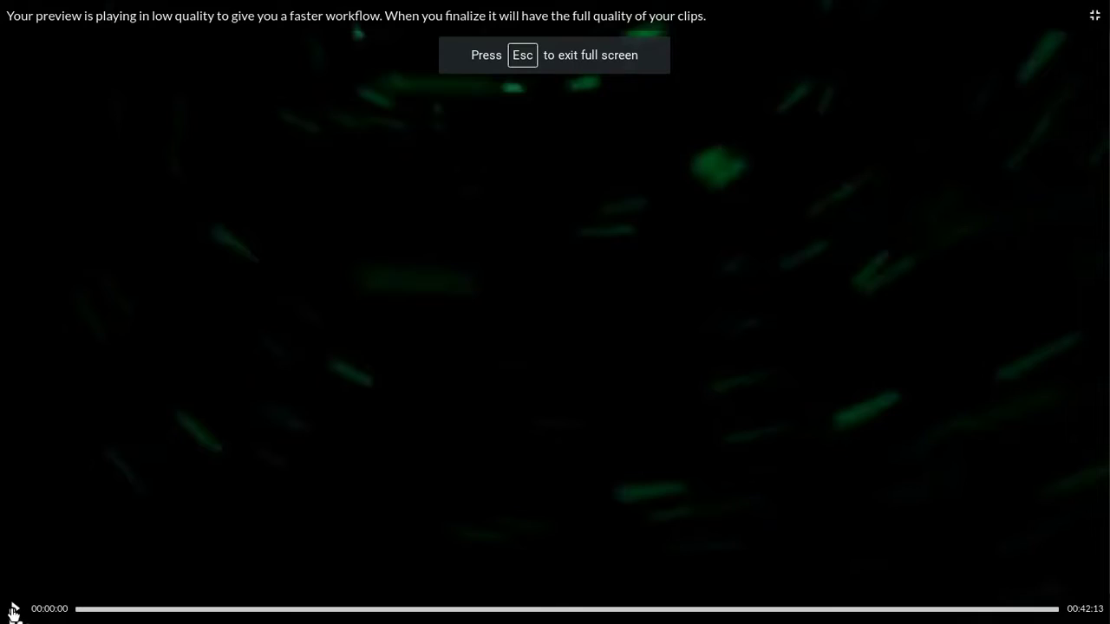
pyautogui.click(14, 610)
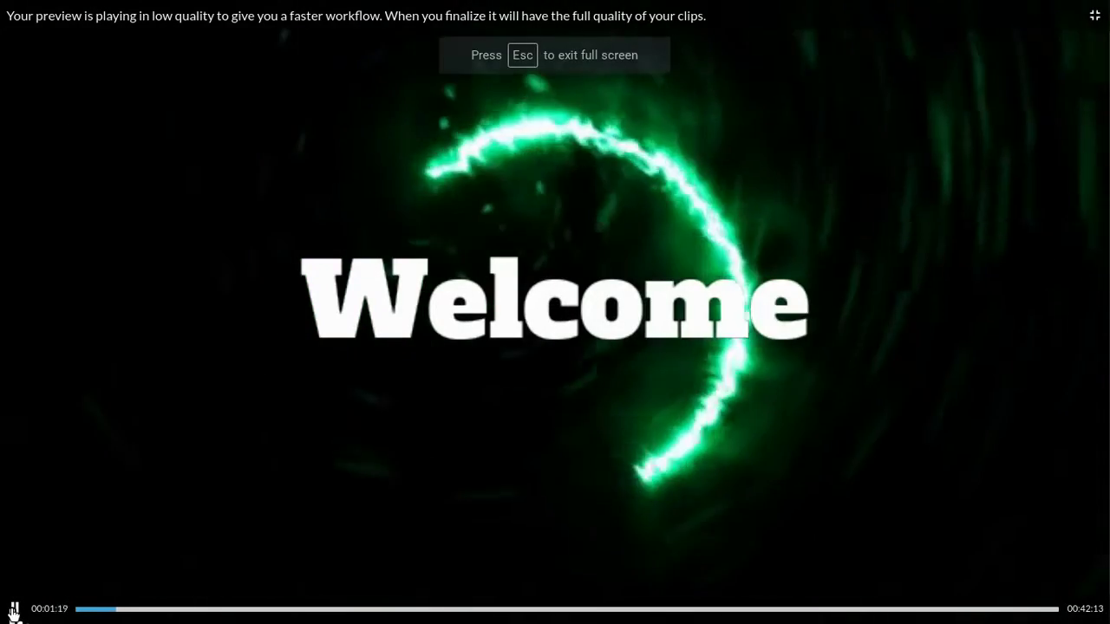